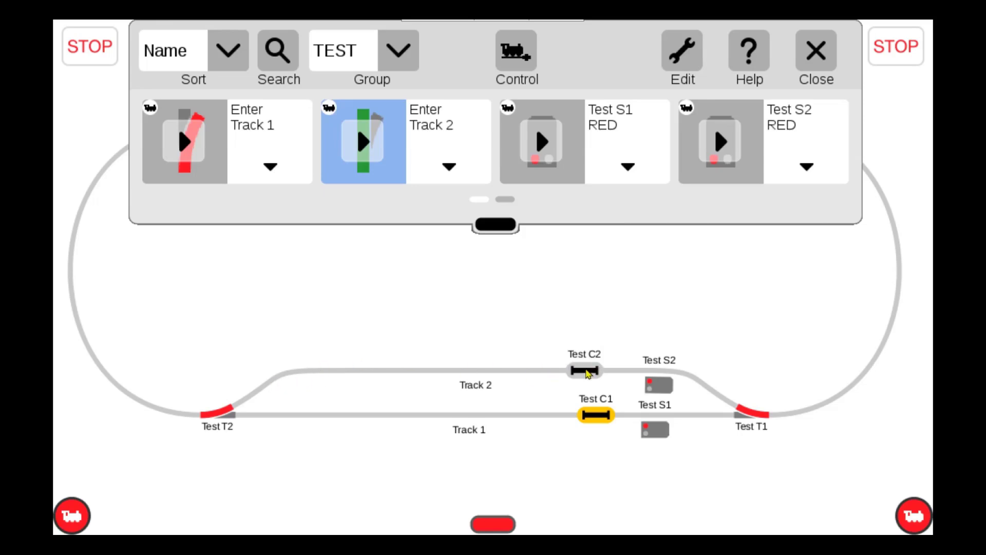
Step: Trigger contacts Test C2 and Test C1 alternately on the layout to test the Enter Track 1 and Enter Track 2 events
{"action": "left_click", "coordinate": [586, 371]}
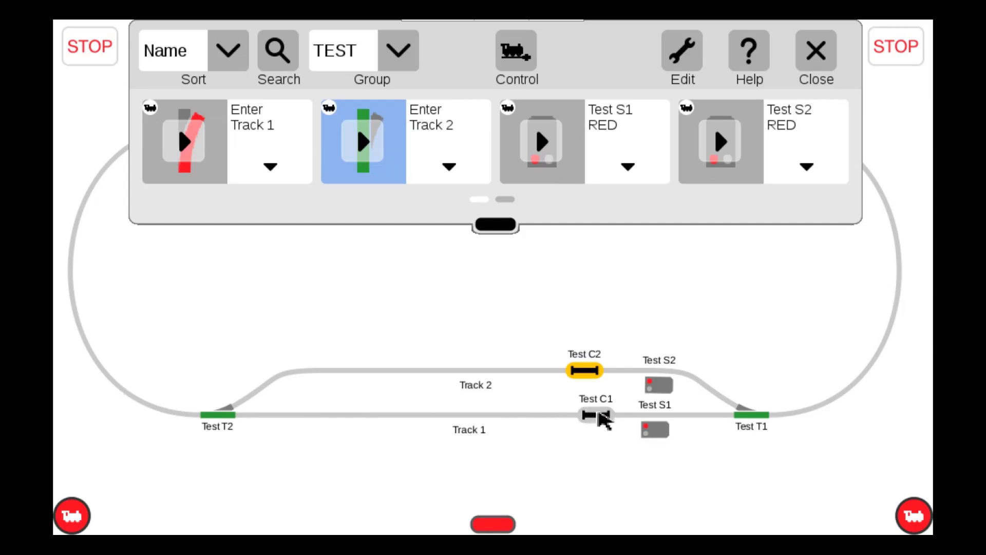
{"action": "left_click", "coordinate": [602, 418]}
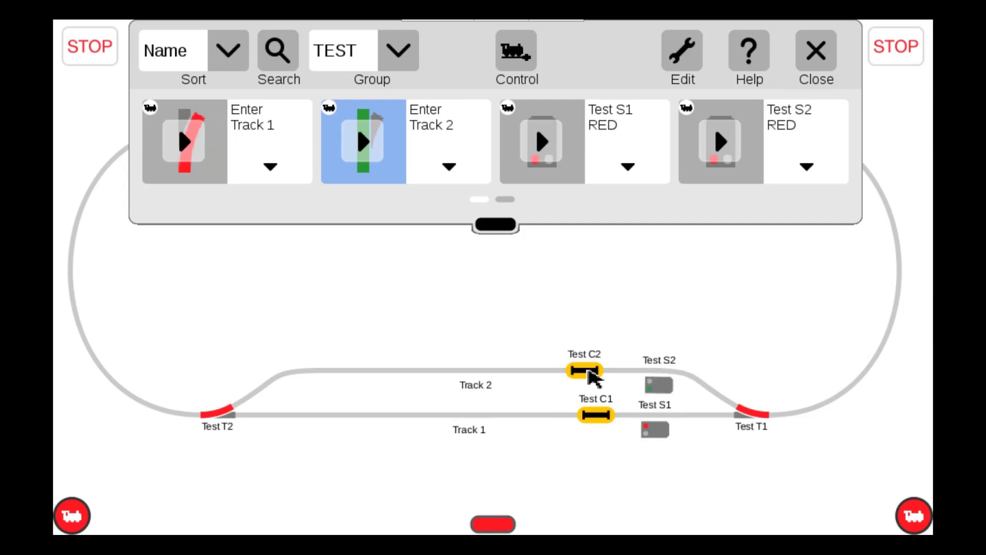
{"action": "left_click", "coordinate": [591, 370]}
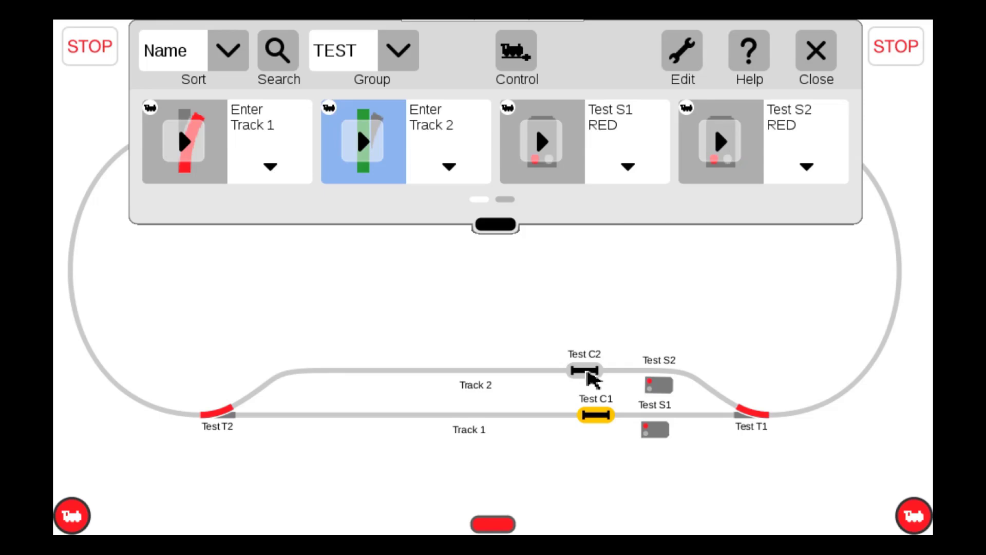
{"action": "left_click", "coordinate": [587, 370]}
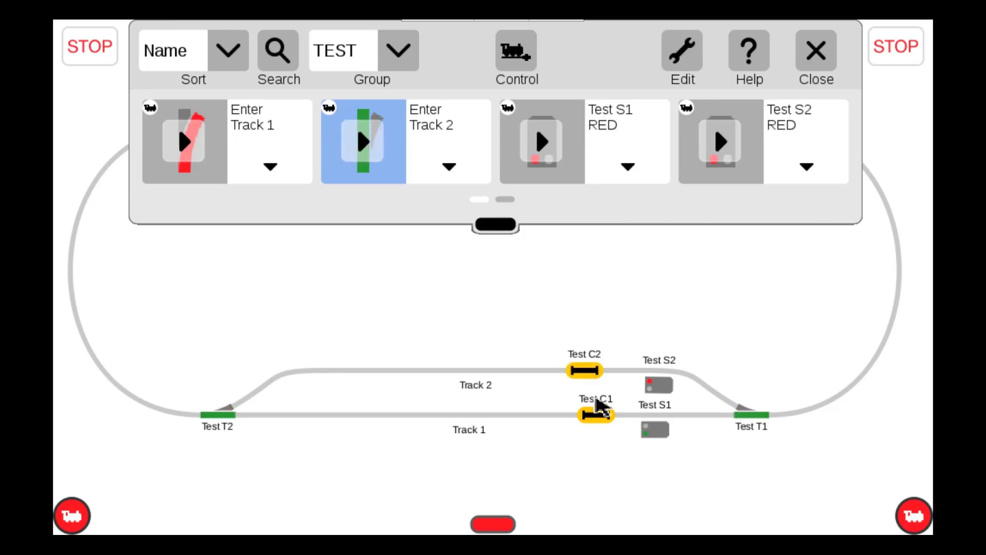
{"action": "left_click", "coordinate": [600, 415]}
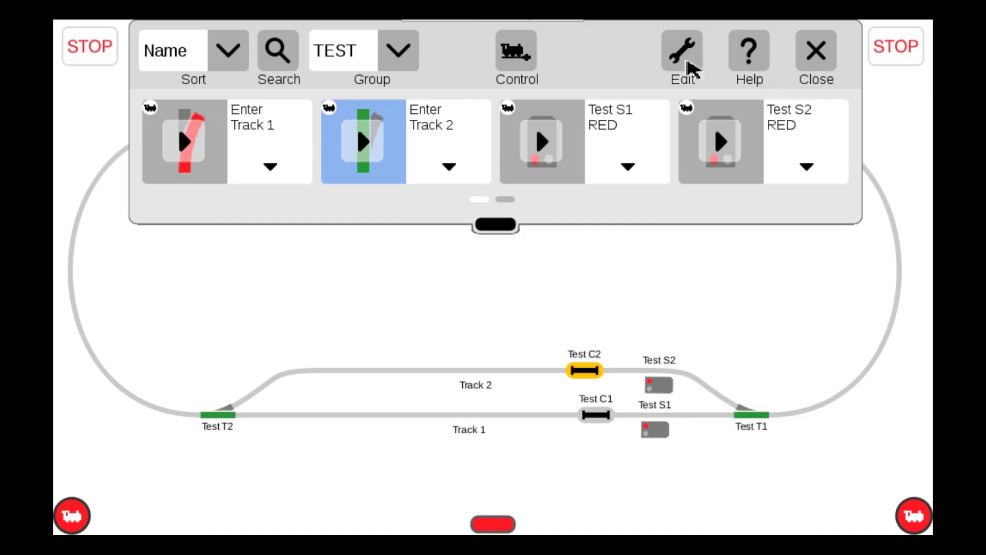
Step: Edit the Enter Track 1 event and set the delay of its Test T1 turnout to 2 seconds
{"action": "left_click", "coordinate": [690, 68]}
{"action": "left_click", "coordinate": [667, 105]}
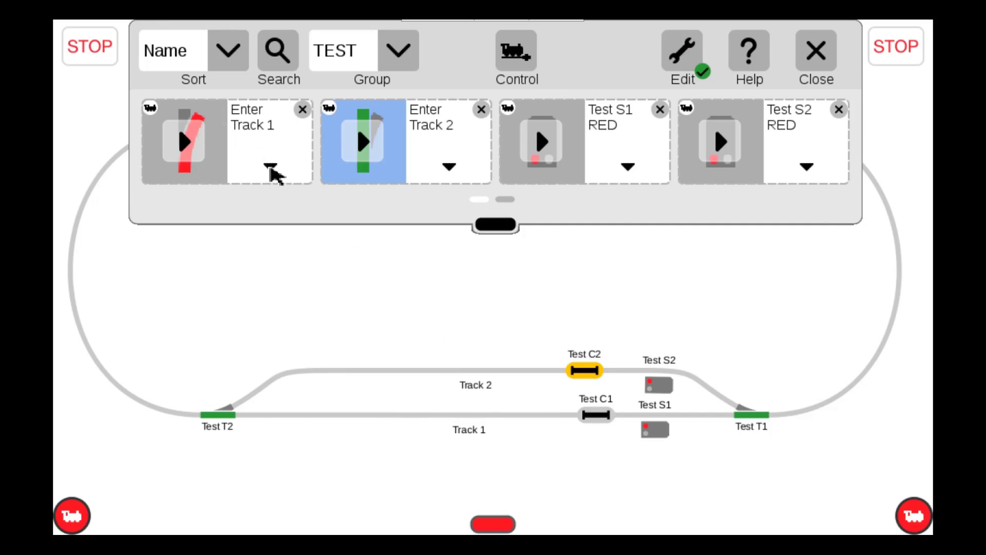
{"action": "left_click", "coordinate": [275, 172]}
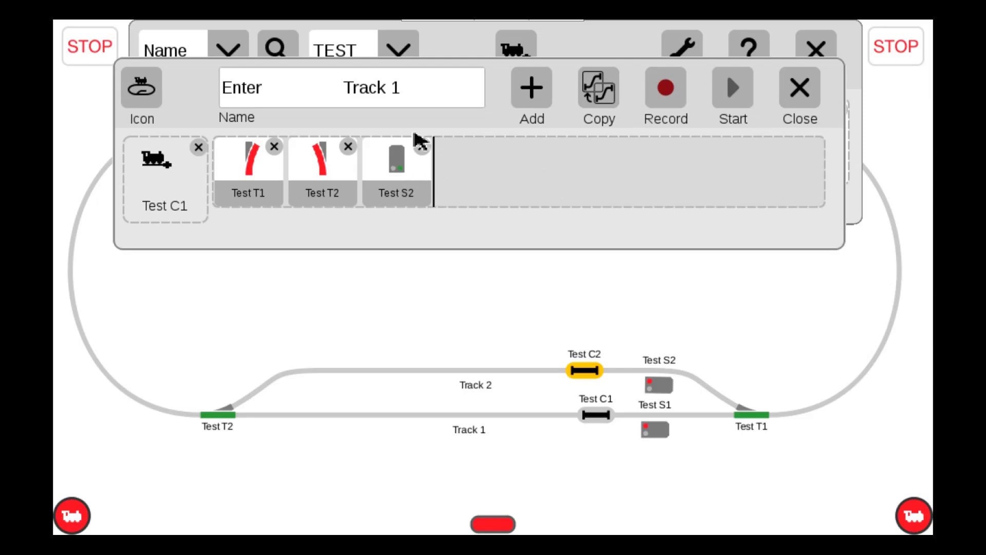
{"action": "left_click", "coordinate": [261, 167]}
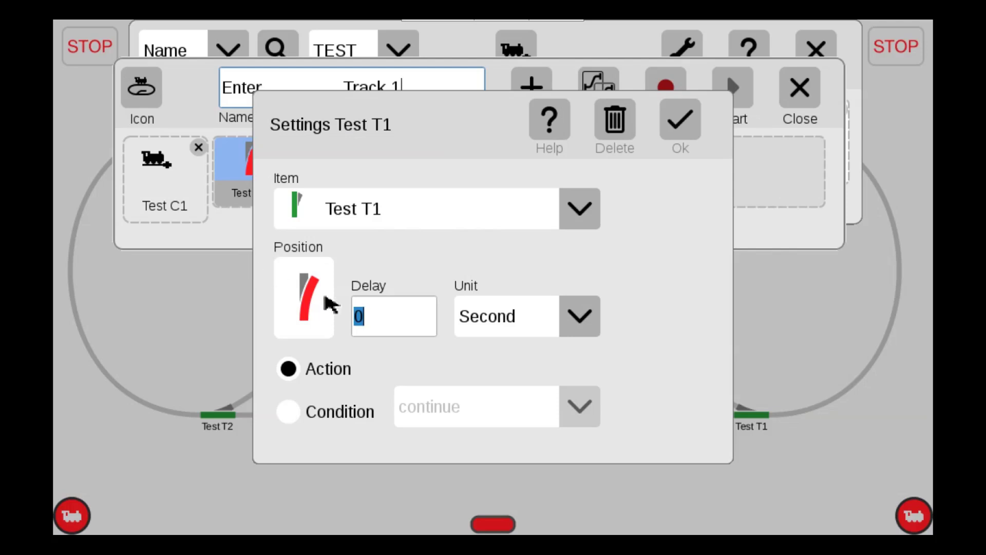
{"action": "left_click", "coordinate": [382, 323]}
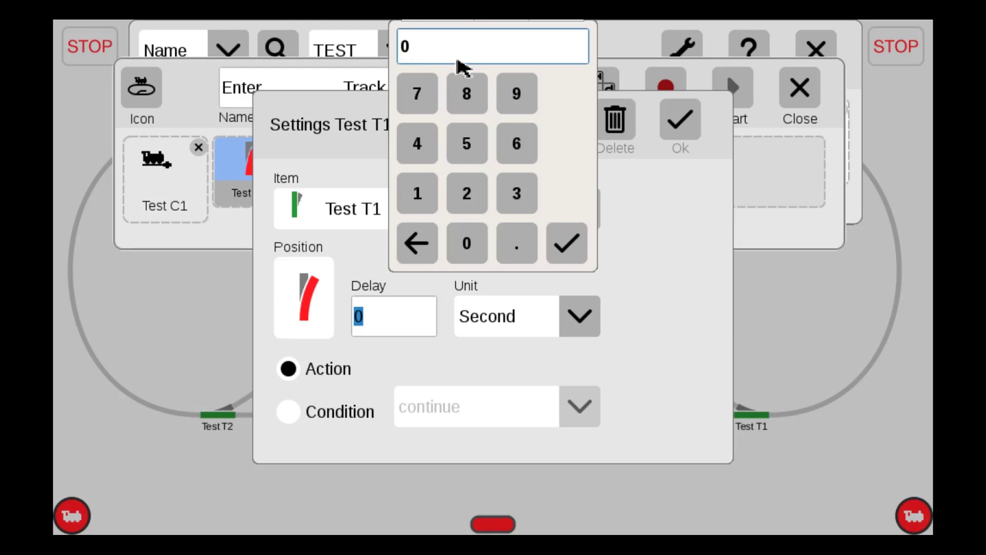
{"action": "left_click", "coordinate": [429, 250]}
{"action": "left_click", "coordinate": [466, 193]}
{"action": "left_click", "coordinate": [567, 243]}
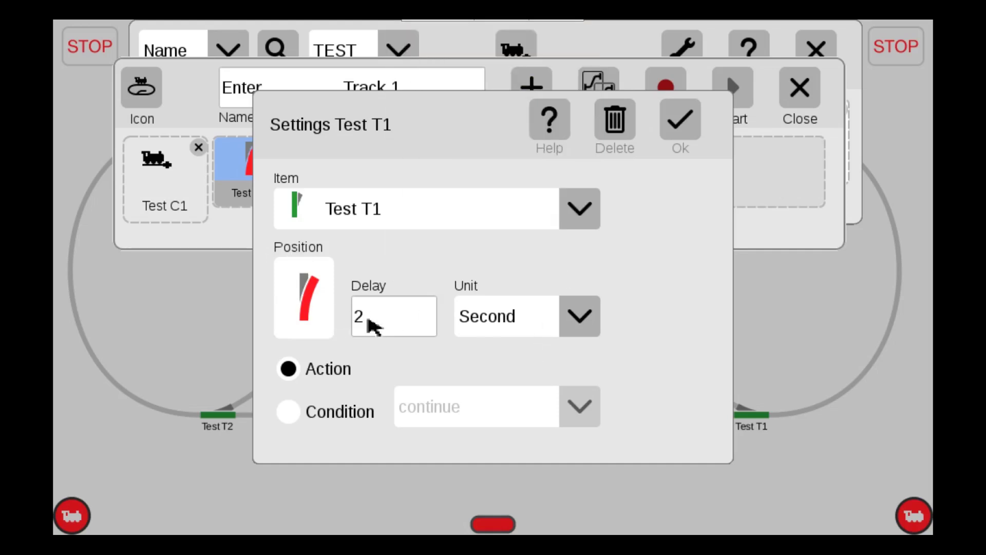
{"action": "left_click", "coordinate": [683, 127]}
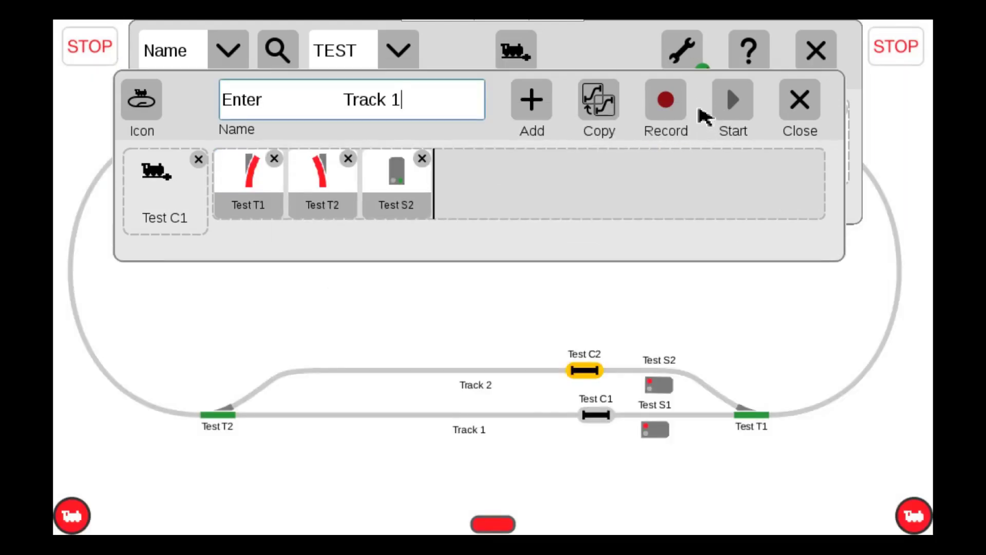
Step: Leave event editing and trigger contact Test C1 to test the delay on Test T1
{"action": "left_click", "coordinate": [681, 100]}
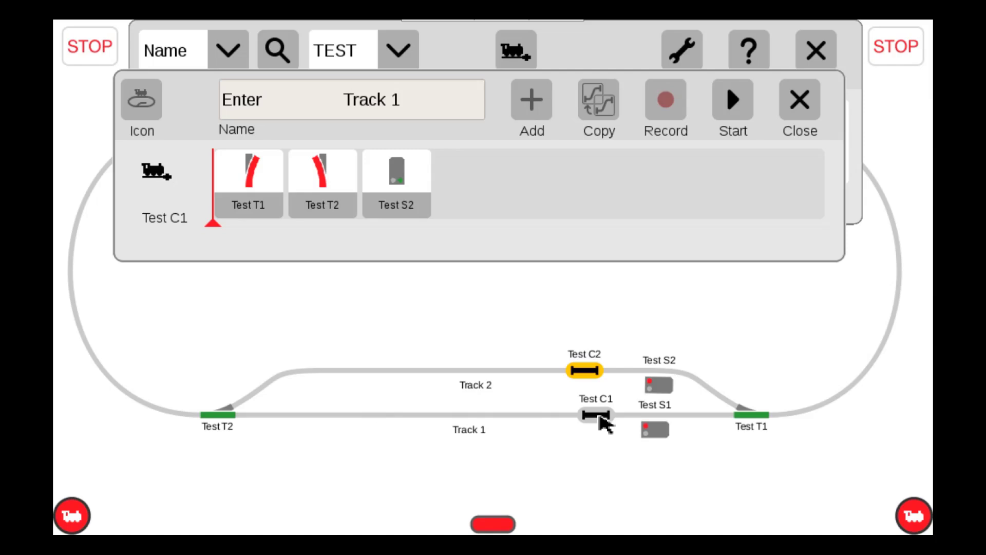
{"action": "left_click", "coordinate": [600, 418]}
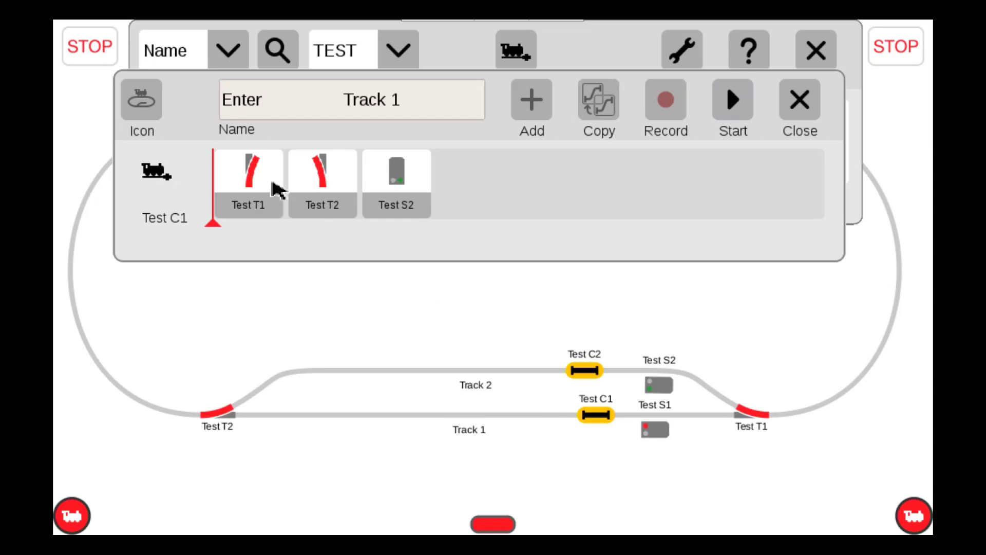
Step: Resume editing the Enter Track 1 event and set the delay of its Test T2 turnout to 2 seconds
{"action": "left_click", "coordinate": [695, 66]}
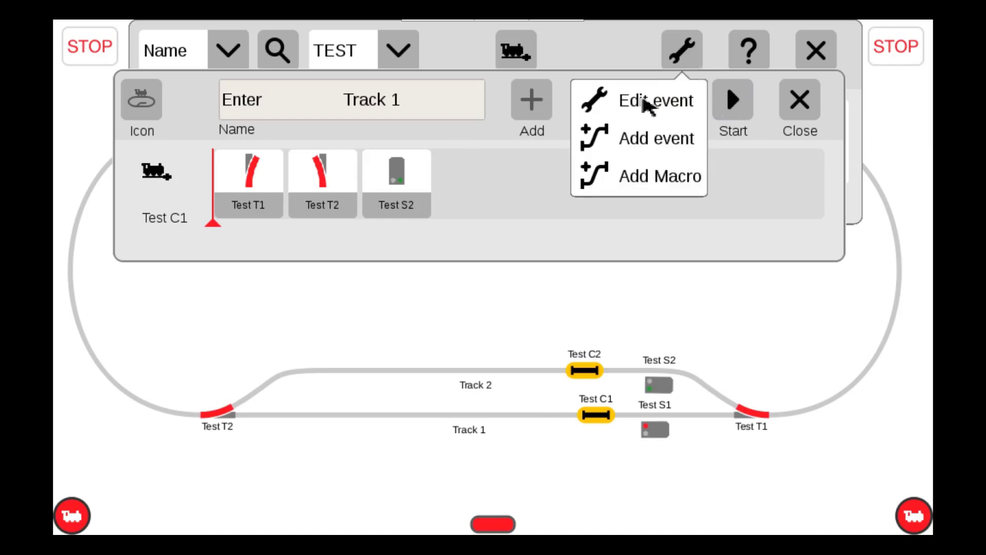
{"action": "left_click", "coordinate": [646, 99]}
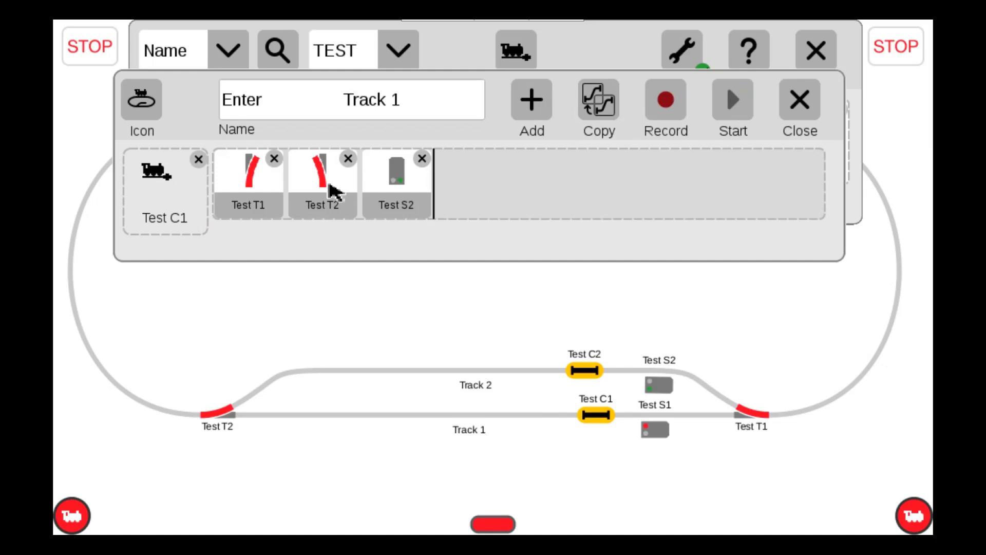
{"action": "left_click", "coordinate": [328, 187]}
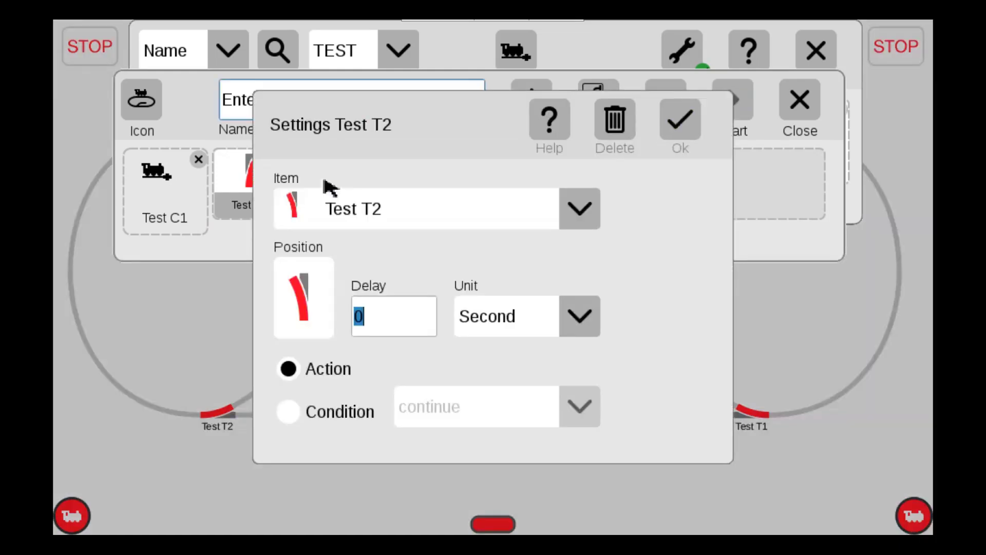
{"action": "left_click", "coordinate": [385, 320]}
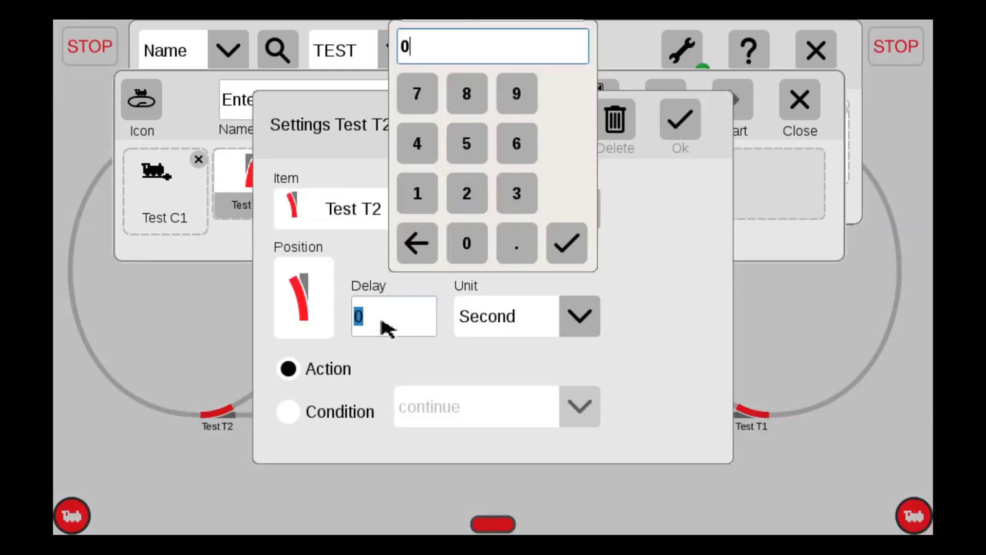
{"action": "left_click", "coordinate": [425, 252]}
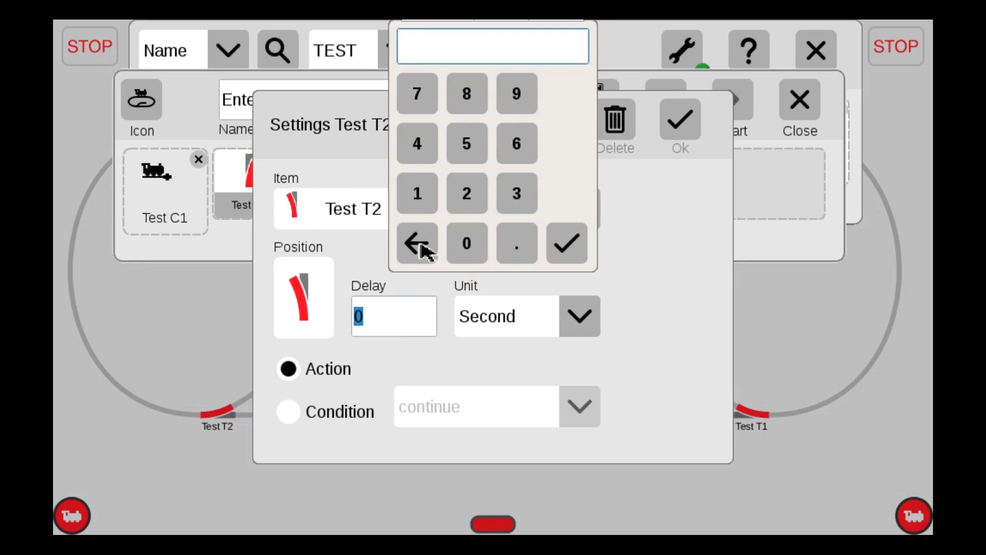
{"action": "left_click", "coordinate": [470, 204]}
{"action": "left_click", "coordinate": [568, 248]}
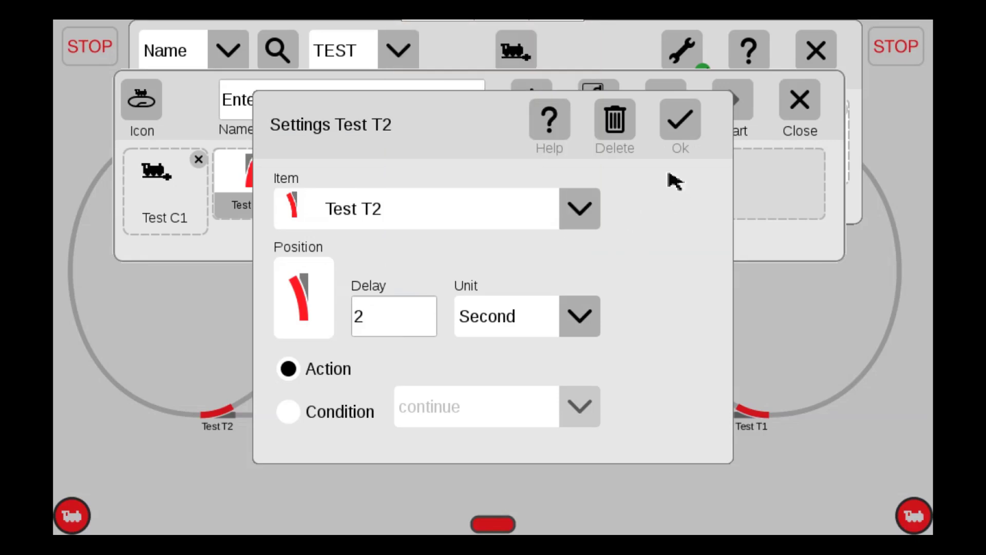
{"action": "left_click", "coordinate": [699, 123]}
Step: Leave event editing, reset both contacts and set both turnouts straight, and trigger Test C1 to test the delayed sequence
{"action": "left_click", "coordinate": [691, 50]}
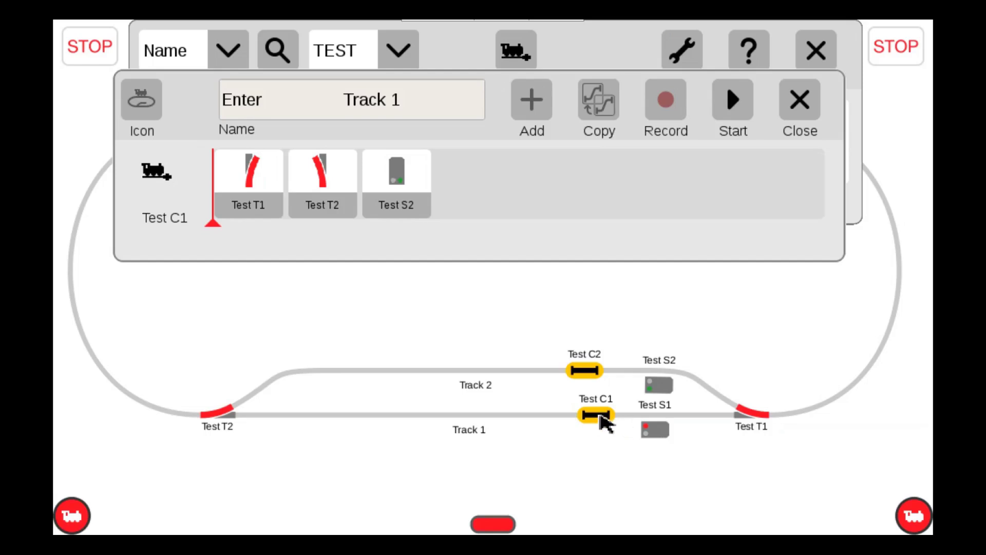
{"action": "left_click", "coordinate": [604, 417]}
{"action": "left_click", "coordinate": [748, 416]}
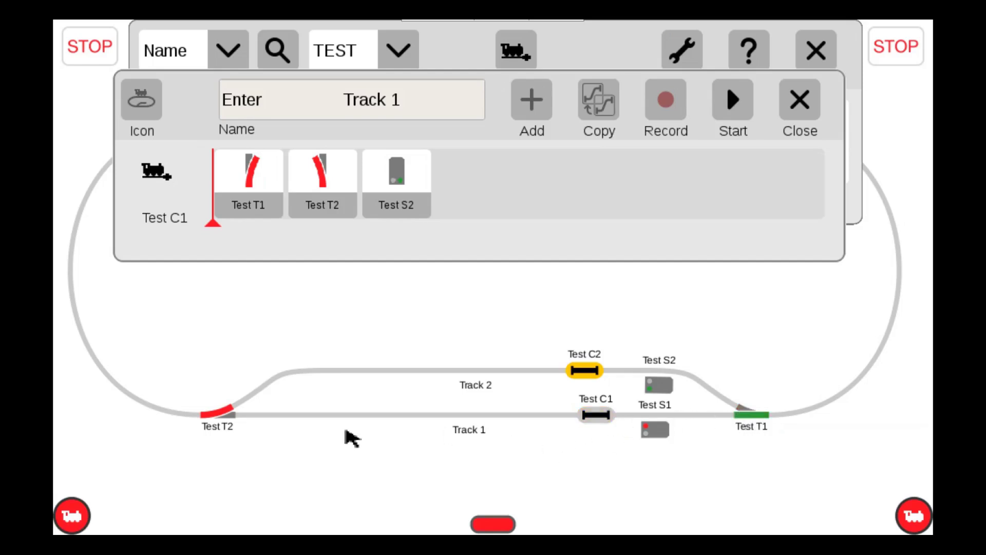
{"action": "left_click", "coordinate": [219, 417]}
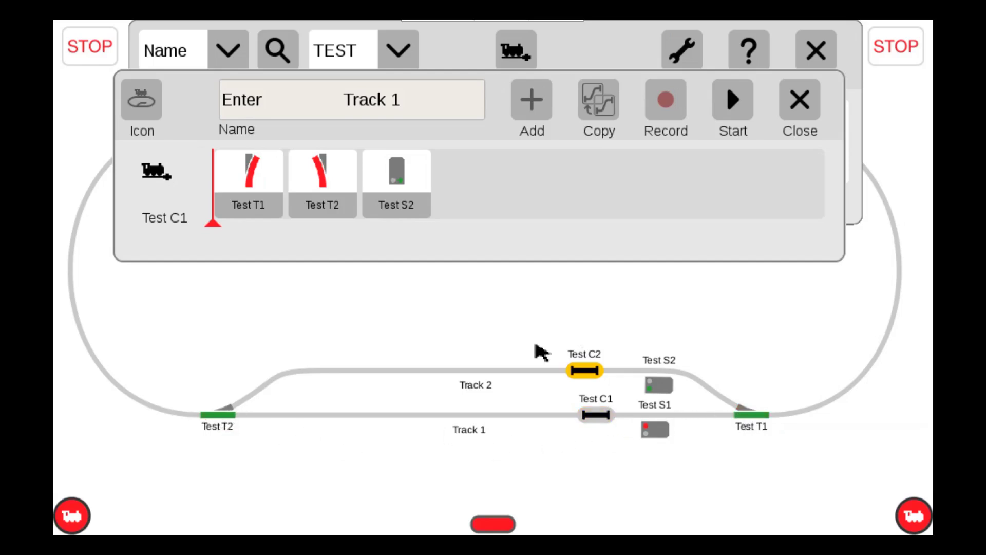
{"action": "left_click", "coordinate": [596, 377]}
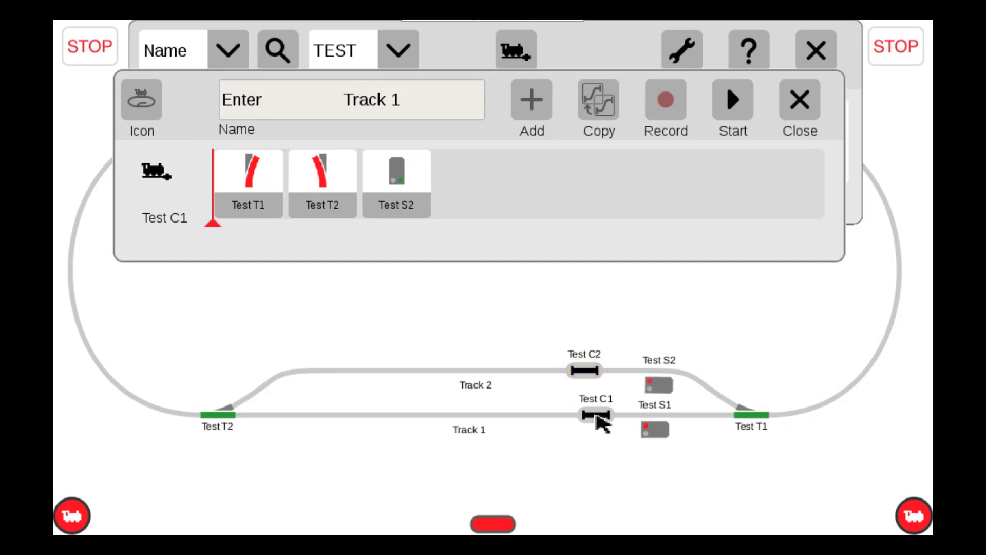
{"action": "left_click", "coordinate": [596, 415]}
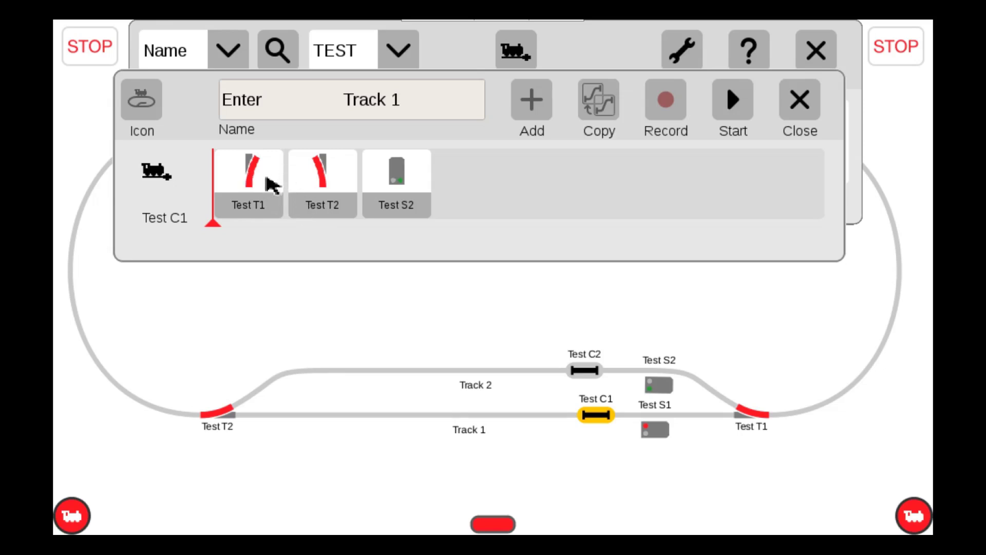
Step: Reopen the Enter Track 1 event for editing and examine the settings of Test T1 and trigger contact Test C1
{"action": "left_click", "coordinate": [683, 61]}
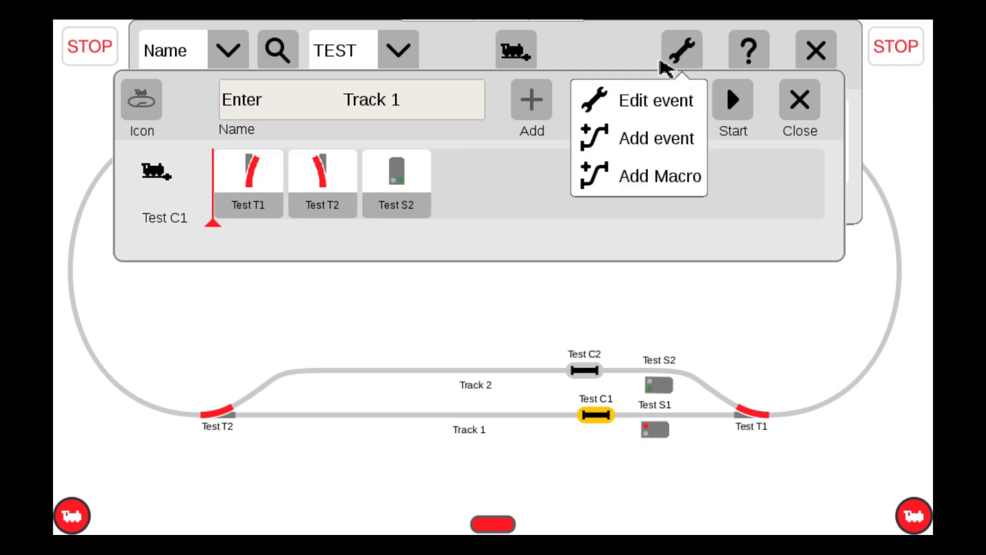
{"action": "left_click", "coordinate": [630, 105]}
{"action": "left_click", "coordinate": [276, 185]}
{"action": "left_click", "coordinate": [275, 185]}
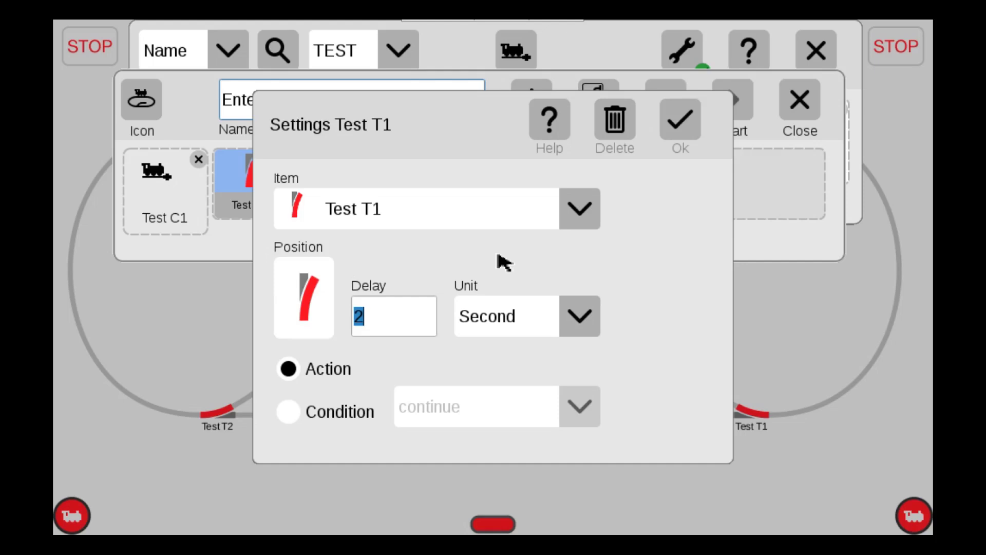
{"action": "left_click", "coordinate": [679, 121]}
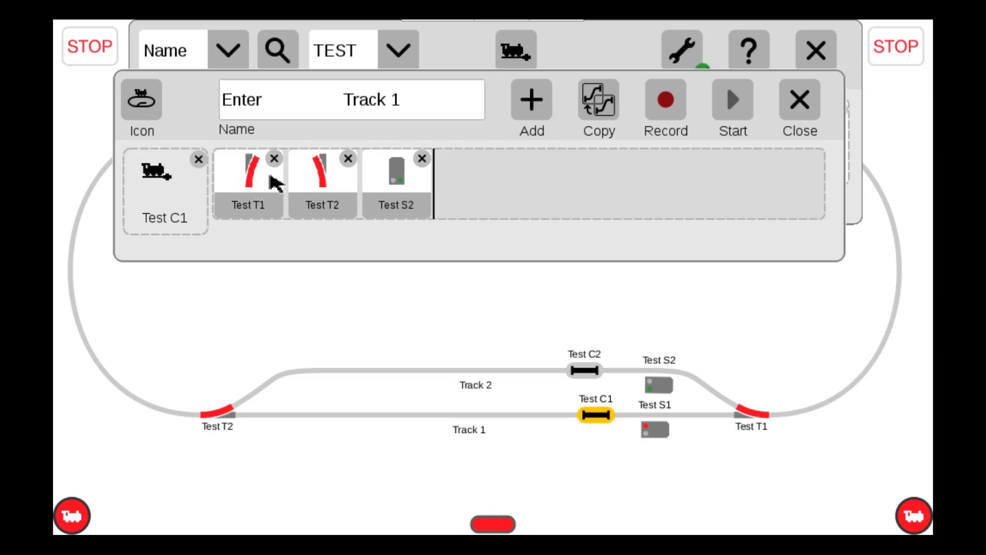
{"action": "left_click", "coordinate": [174, 209]}
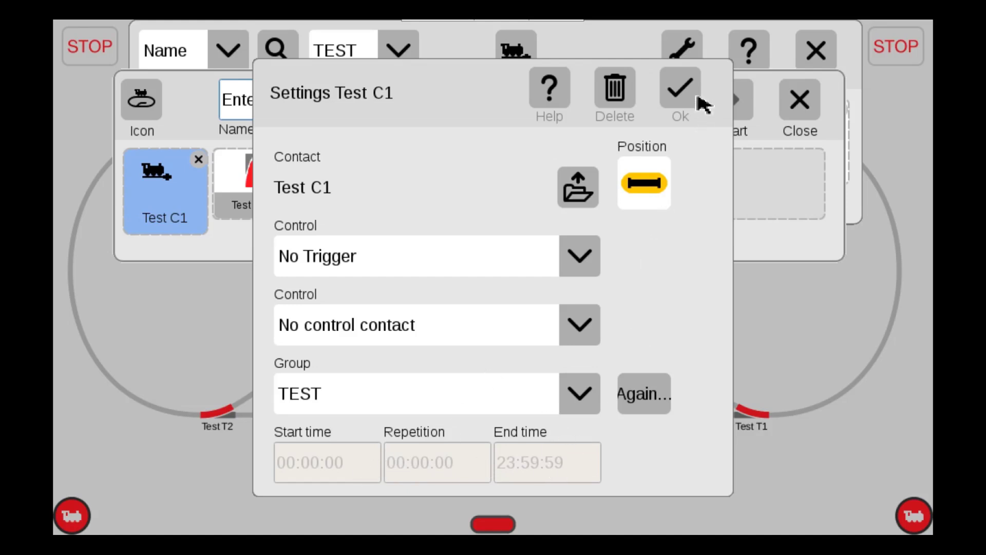
{"action": "left_click", "coordinate": [680, 92]}
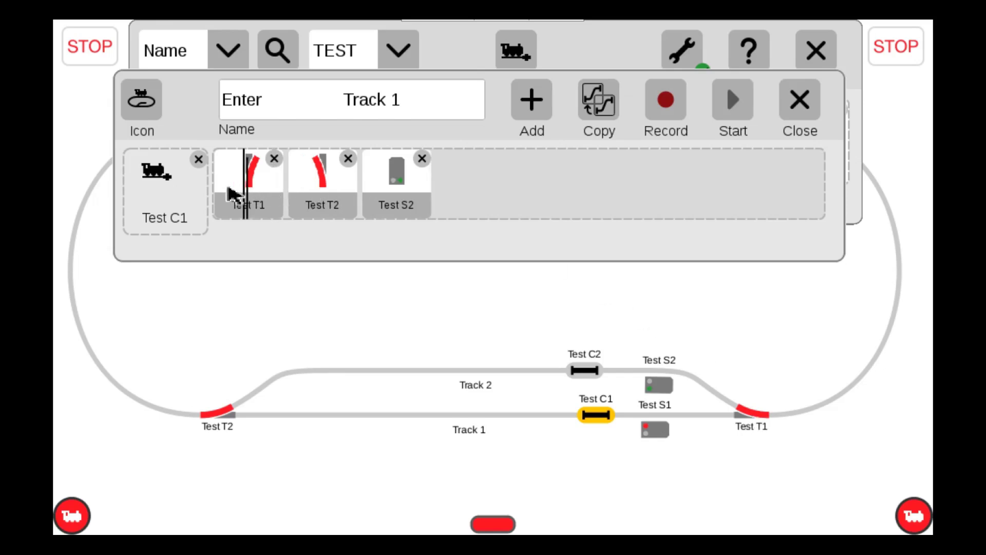
Step: Add turnout Test T1 in its straight position to the Enter Track 1 event and move it to the start of the sequence
{"action": "left_click_drag", "start_coordinate": [230, 194], "coordinate": [221, 199]}
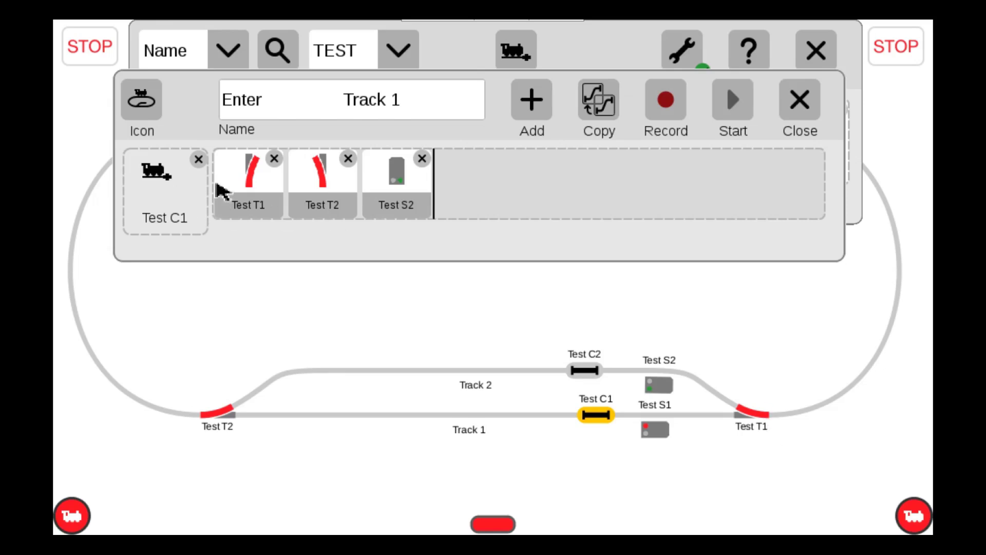
{"action": "left_click_drag", "start_coordinate": [753, 414], "coordinate": [286, 191]}
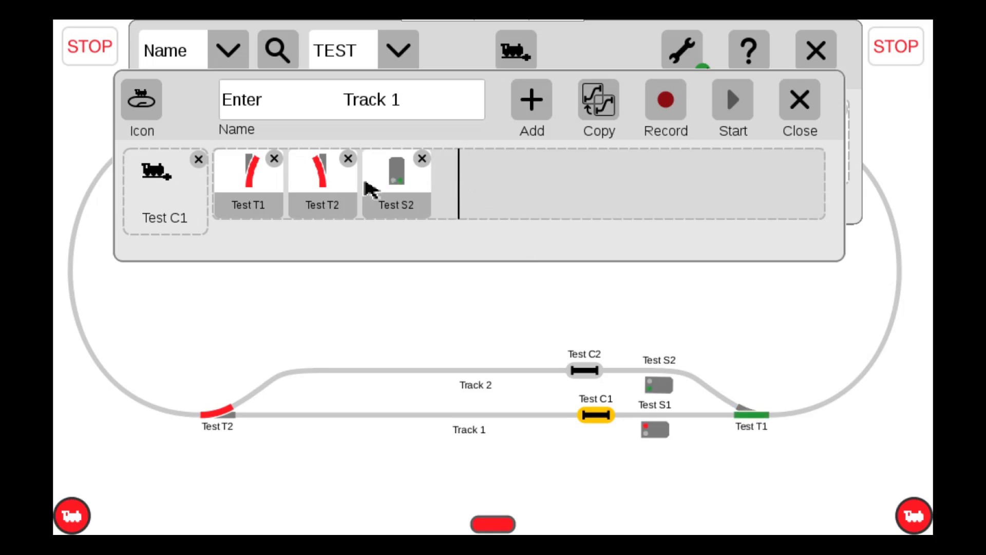
{"action": "left_click_drag", "start_coordinate": [364, 181], "coordinate": [364, 187]}
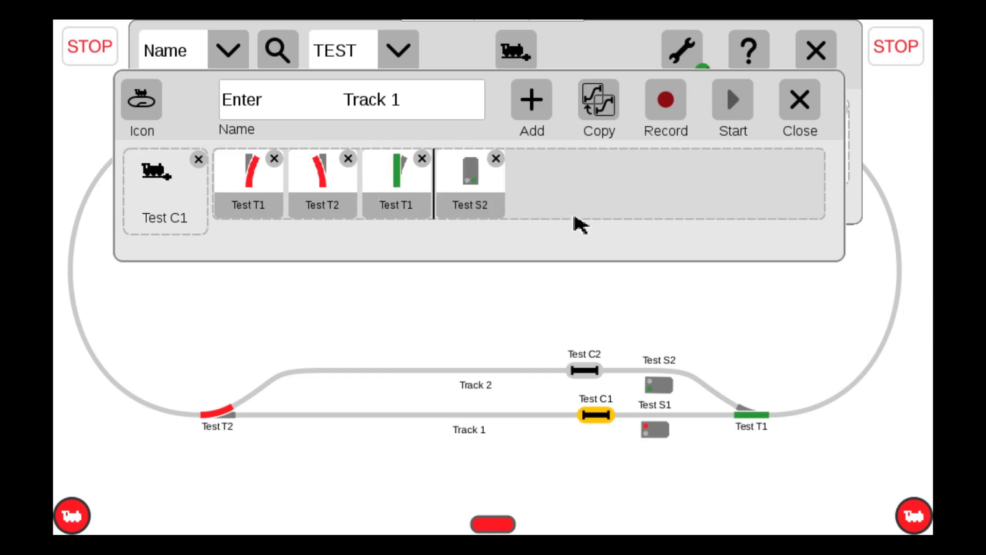
{"action": "left_click", "coordinate": [411, 189]}
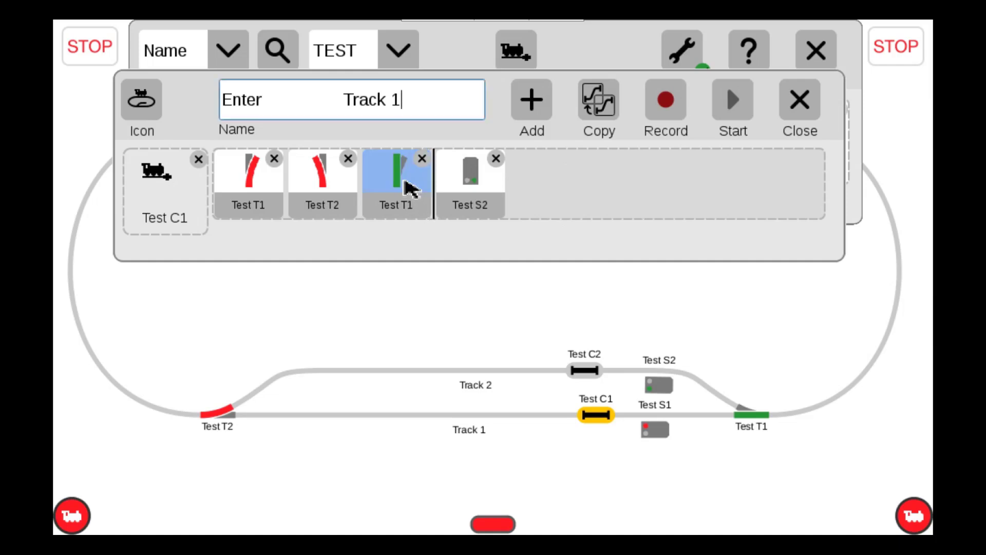
{"action": "left_click_drag", "start_coordinate": [411, 189], "coordinate": [218, 180]}
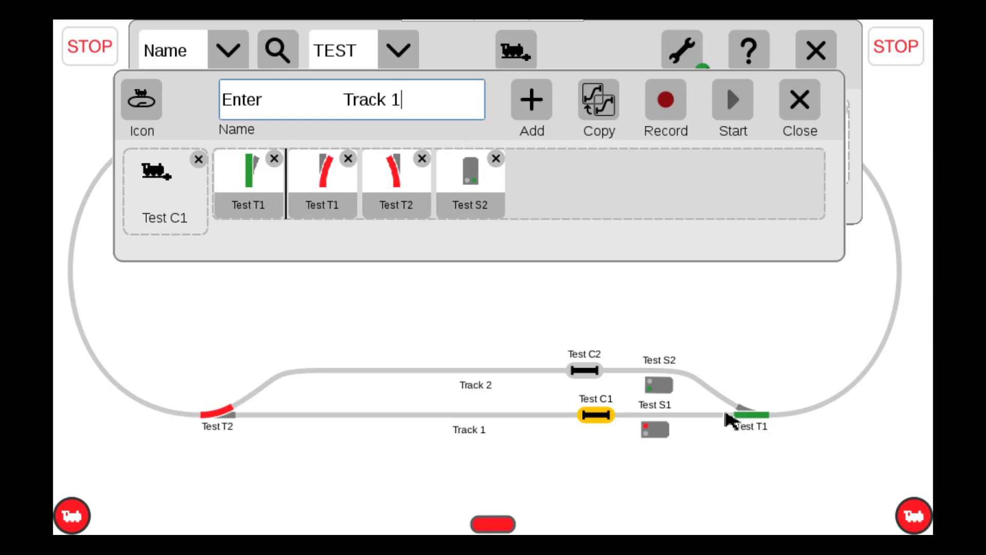
Step: Set the delay of the straight Test T1 action at the start of the Enter Track 1 event to 2 seconds
{"action": "left_click", "coordinate": [258, 182]}
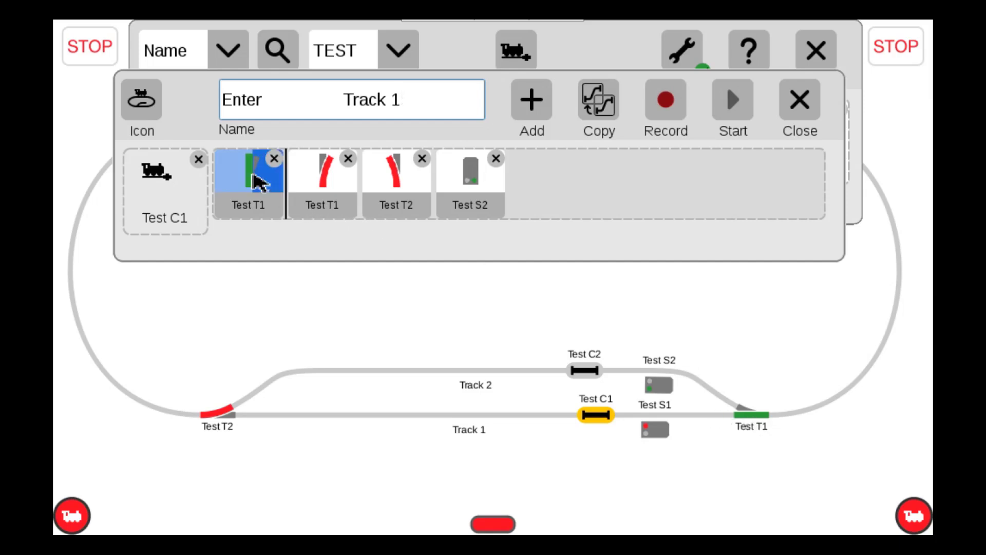
{"action": "left_click", "coordinate": [375, 329]}
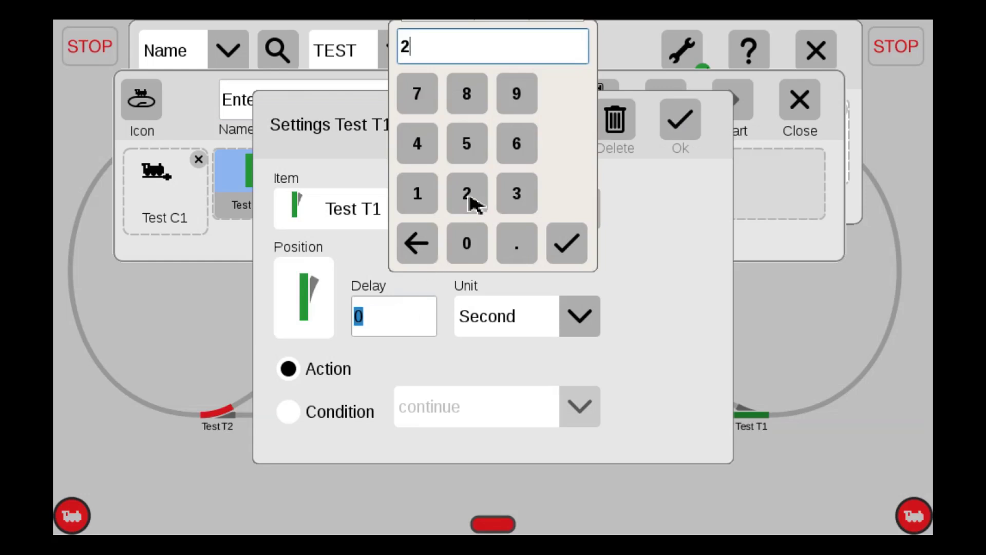
{"action": "left_click", "coordinate": [565, 242]}
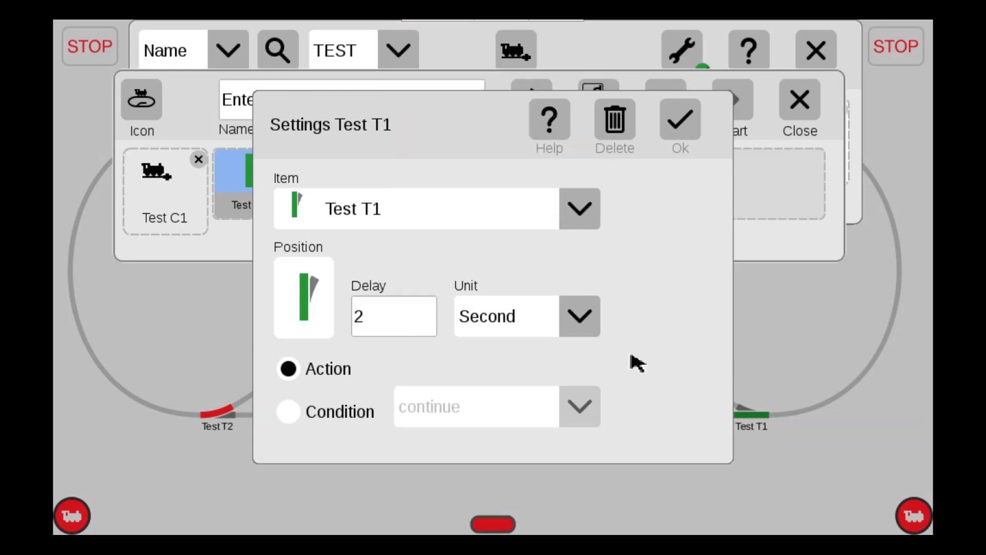
{"action": "left_click", "coordinate": [683, 123]}
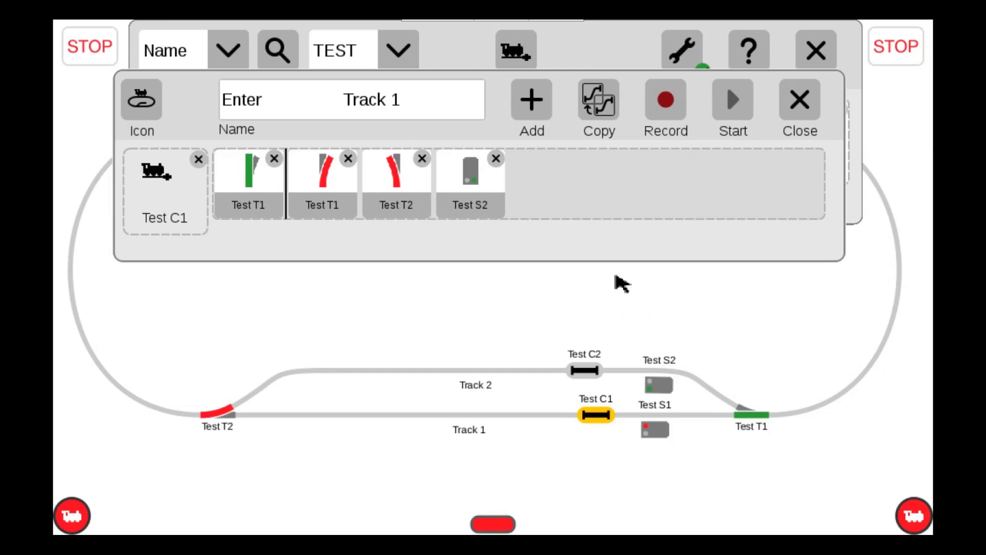
Step: Leave event editing, reset turnout Test T2, contact Test C1 and signal Test S2, and trigger Test C1 to test the Enter Track 1 sequence
{"action": "left_click", "coordinate": [698, 56]}
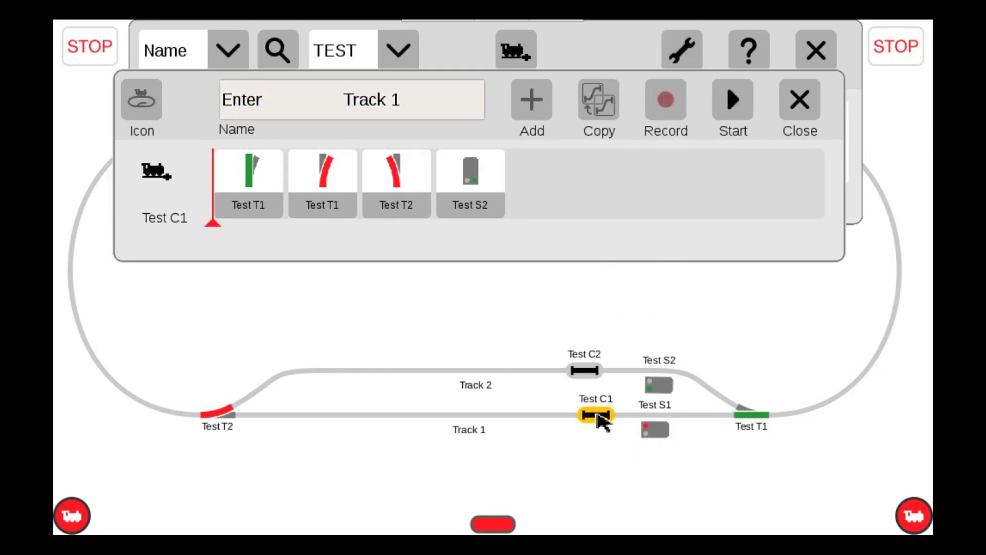
{"action": "left_click", "coordinate": [227, 419]}
{"action": "left_click", "coordinate": [597, 416]}
{"action": "left_click", "coordinate": [658, 385]}
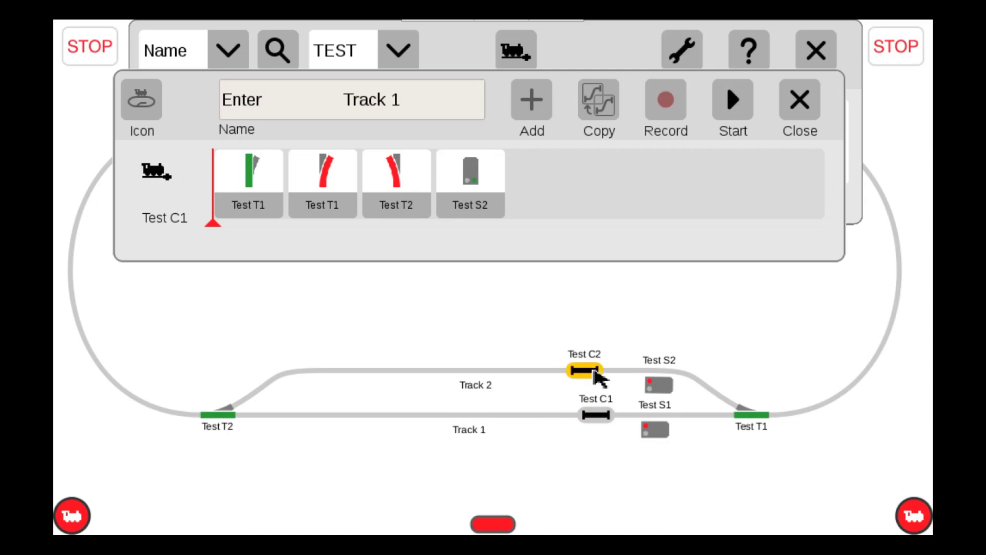
{"action": "left_click", "coordinate": [659, 433]}
{"action": "left_click", "coordinate": [597, 417]}
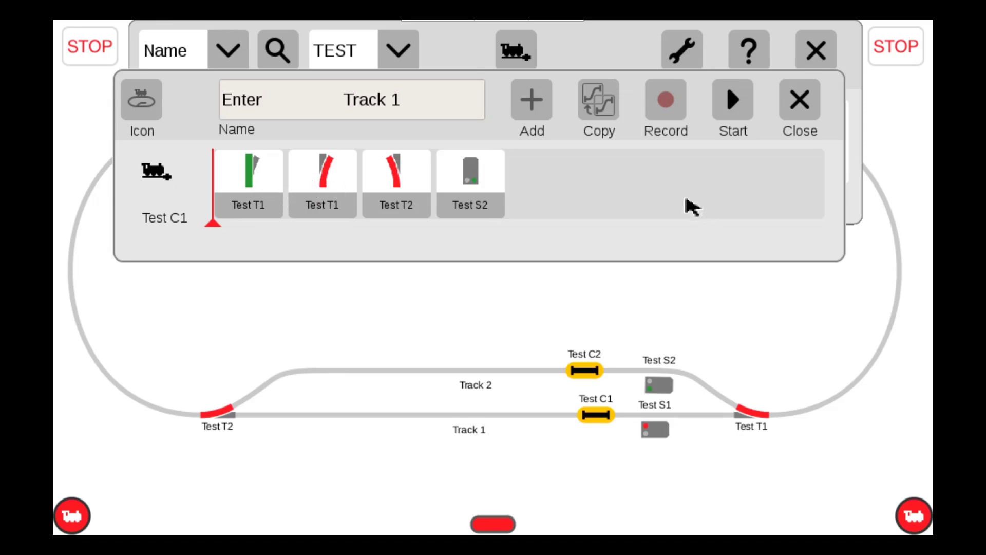
Step: Open the Enter Track 2 event for editing and add turnout Test T1 in its diverging position at the start of the sequence
{"action": "left_click", "coordinate": [803, 108]}
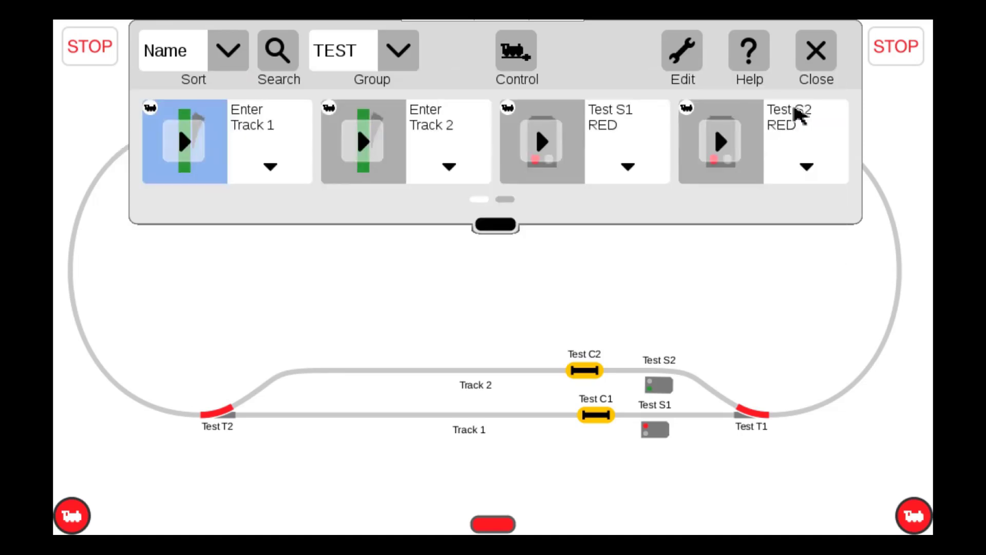
{"action": "left_click", "coordinate": [450, 167]}
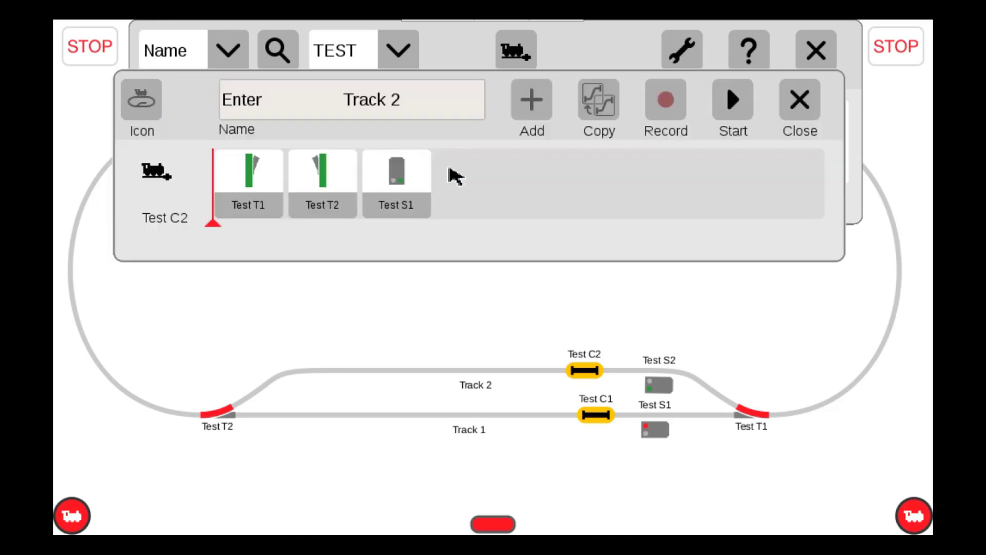
{"action": "left_click", "coordinate": [681, 47]}
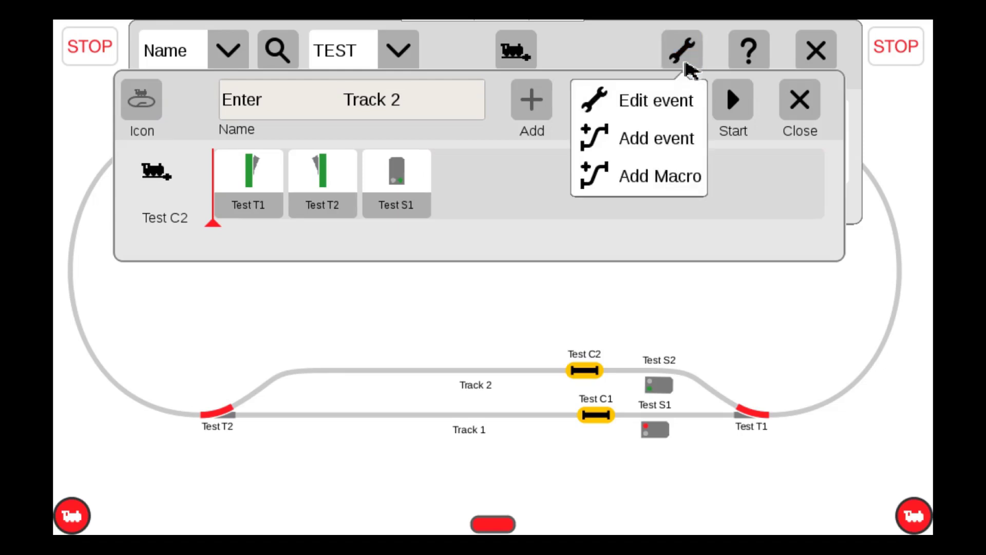
{"action": "left_click", "coordinate": [656, 101]}
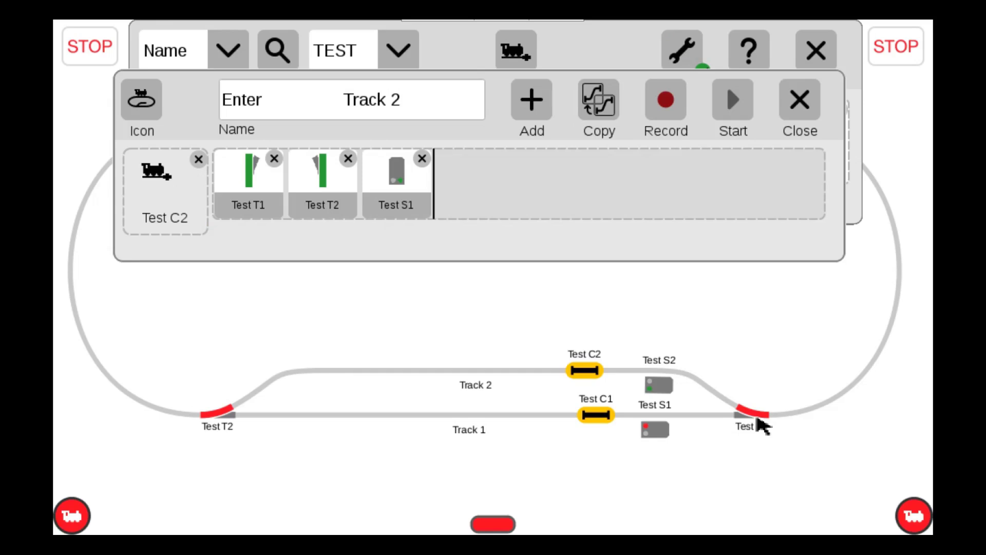
{"action": "left_click_drag", "start_coordinate": [758, 422], "coordinate": [216, 187]}
{"action": "left_click", "coordinate": [481, 188]}
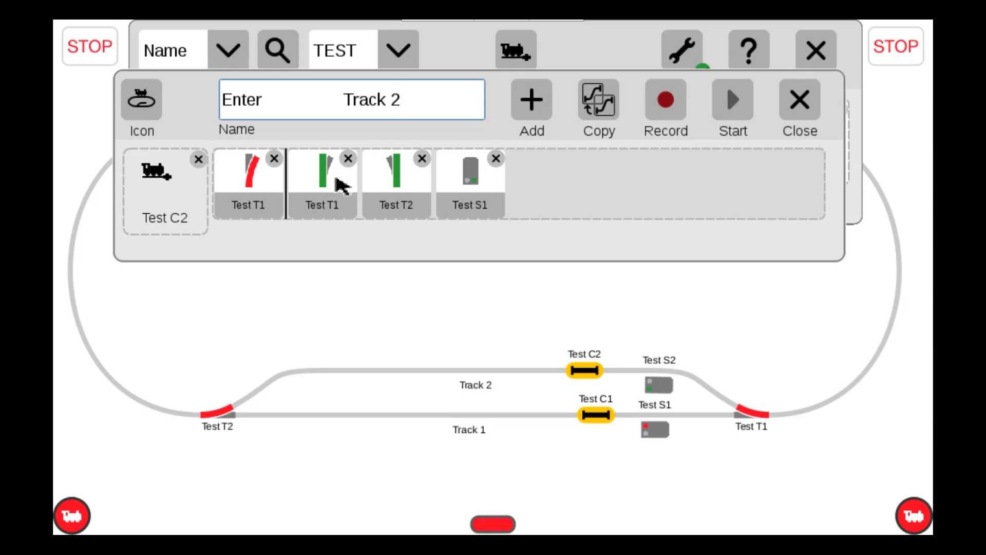
Step: Set the delay of the diverging Test T1 action in the Enter Track 2 event to 2 seconds
{"action": "double_click", "coordinate": [269, 184]}
{"action": "left_click", "coordinate": [384, 331]}
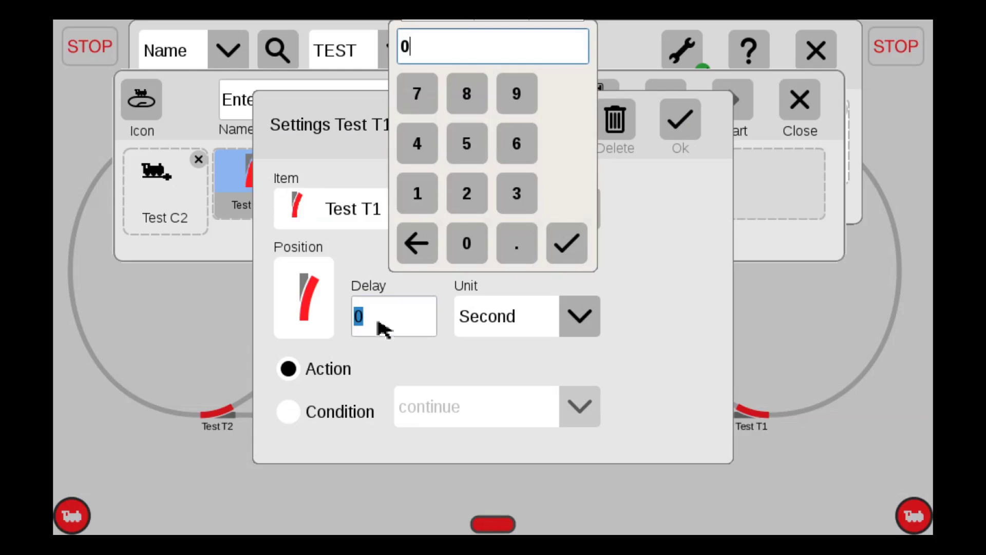
{"action": "left_click", "coordinate": [467, 194]}
{"action": "left_click", "coordinate": [566, 244]}
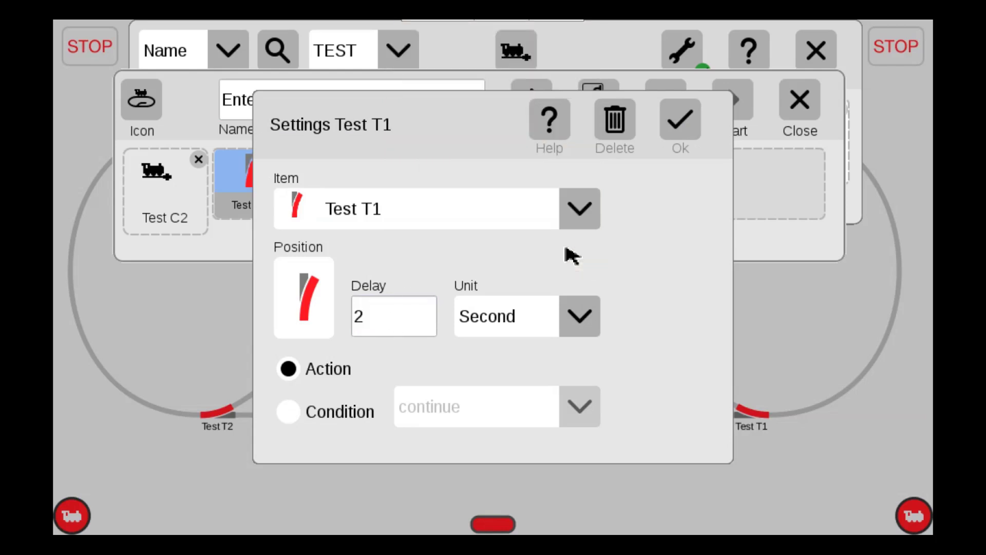
{"action": "left_click", "coordinate": [694, 126]}
Step: Set the delay of the straight Test T1 action in the Enter Track 2 event to 2 seconds
{"action": "double_click", "coordinate": [341, 191]}
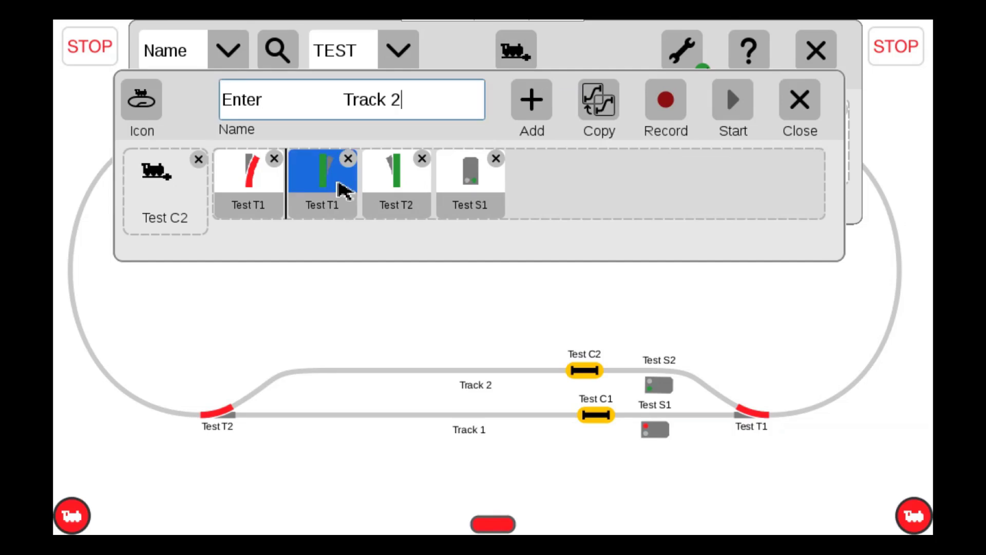
{"action": "left_click", "coordinate": [391, 324]}
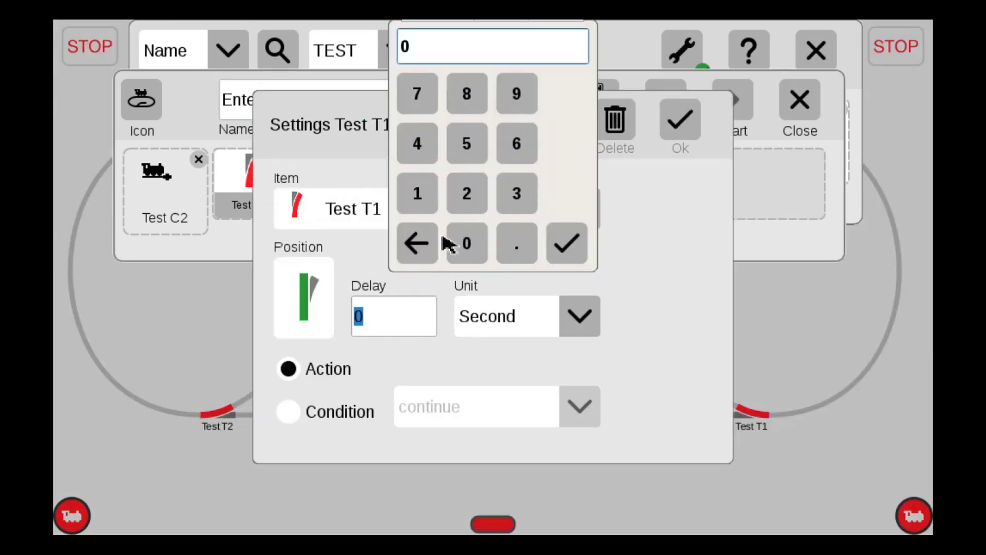
{"action": "left_click", "coordinate": [432, 251]}
{"action": "left_click", "coordinate": [469, 199]}
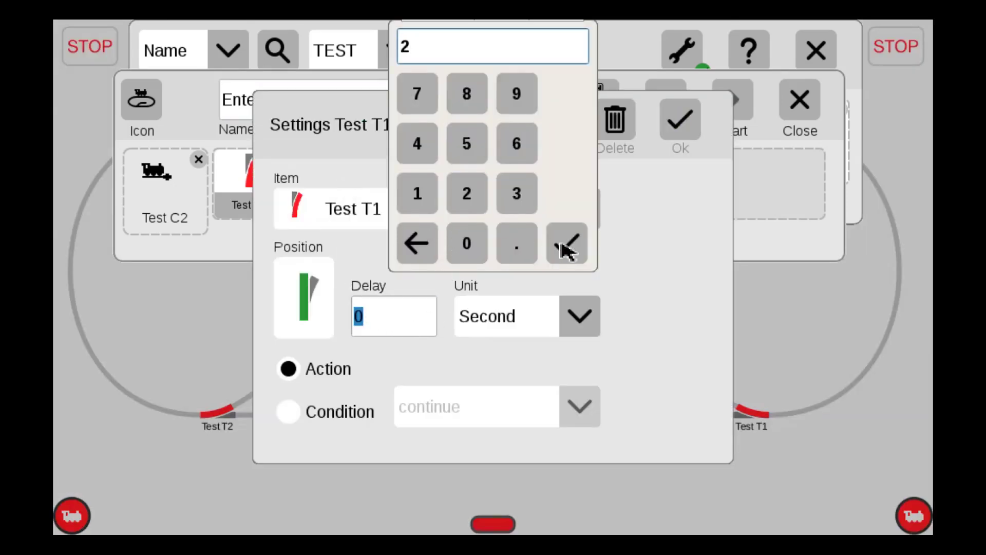
{"action": "left_click", "coordinate": [566, 246]}
{"action": "left_click", "coordinate": [690, 128]}
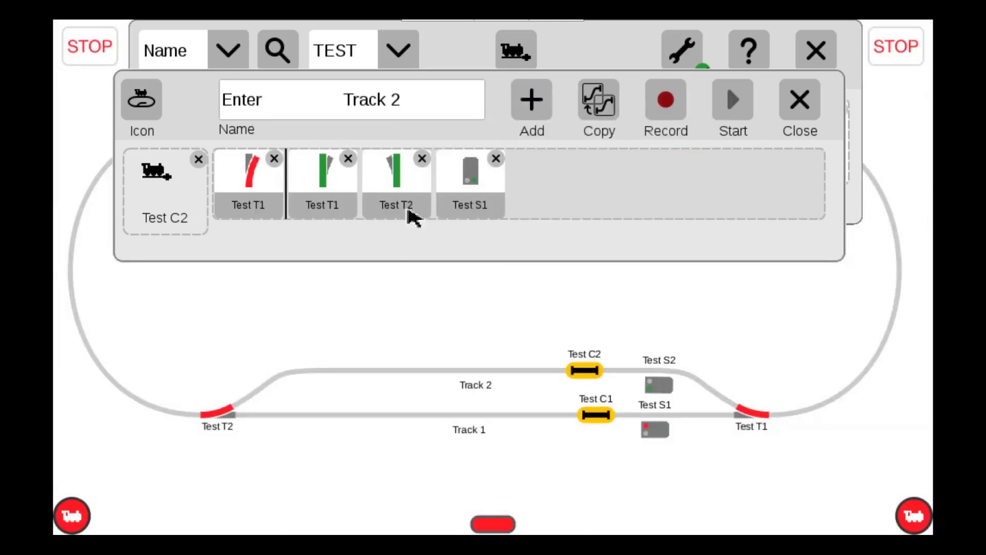
Step: Set the delay of the Test T2 action to 2 seconds, then leave editing and close the Enter Track 2 event
{"action": "left_click", "coordinate": [401, 185]}
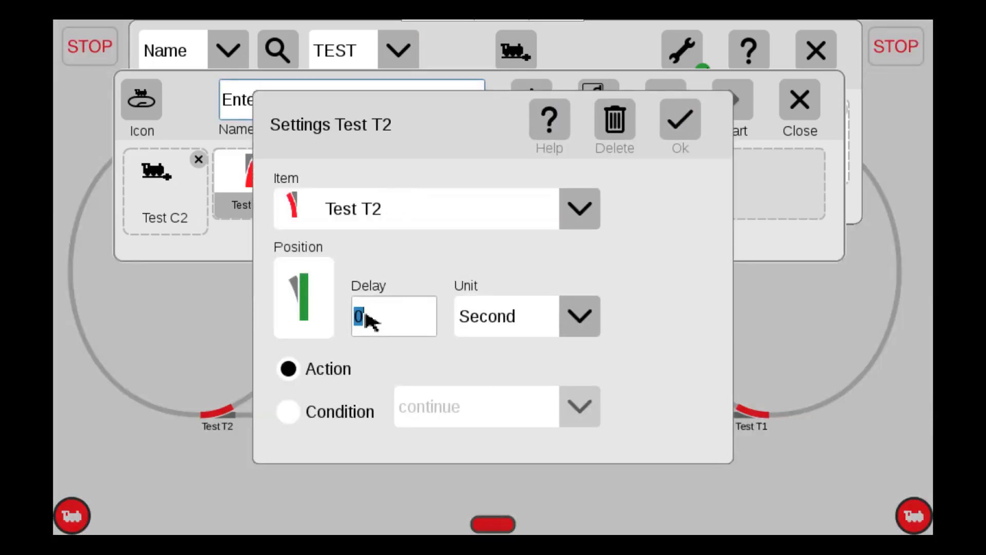
{"action": "left_click", "coordinate": [369, 321]}
{"action": "left_click", "coordinate": [417, 243]}
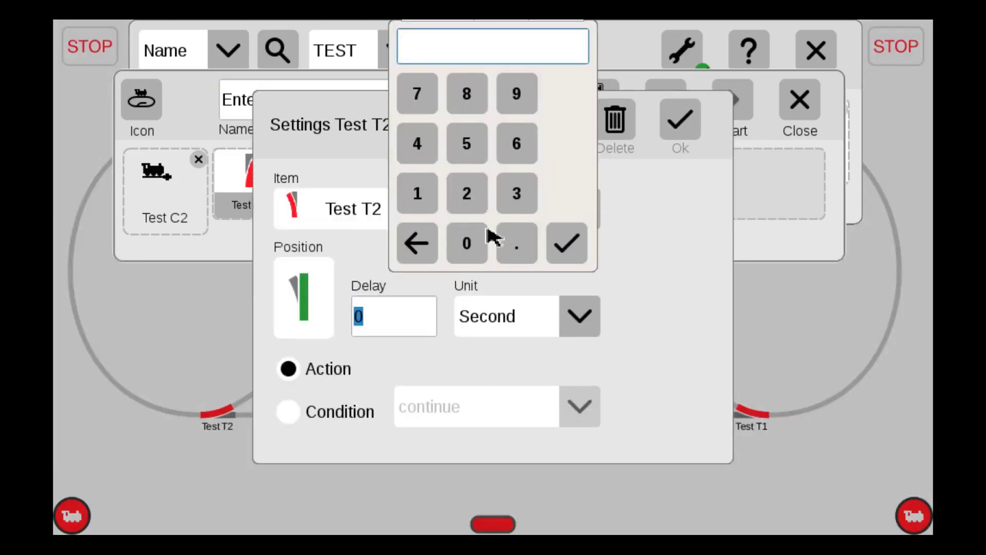
{"action": "type", "text": "2"}
{"action": "left_click", "coordinate": [567, 244]}
{"action": "left_click", "coordinate": [680, 125]}
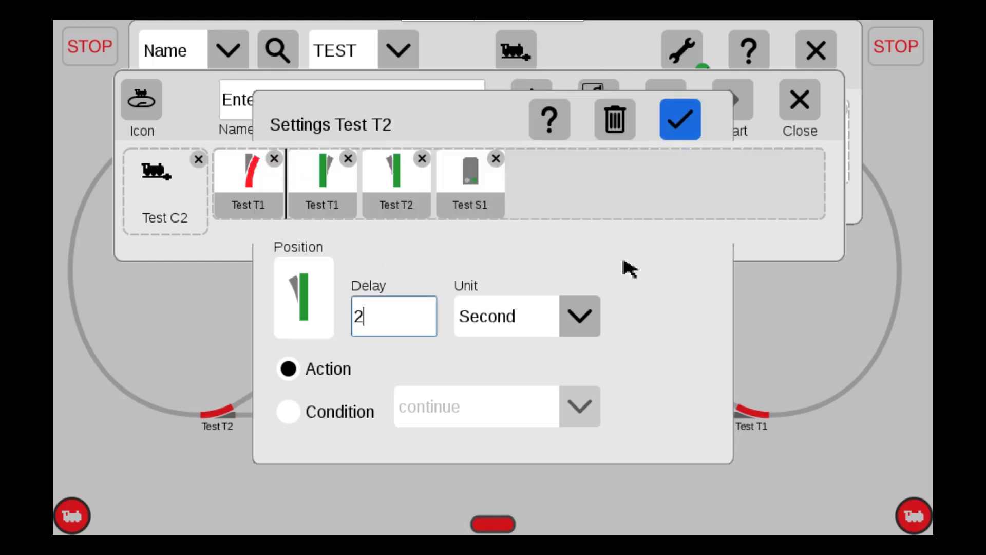
{"action": "left_click", "coordinate": [688, 47]}
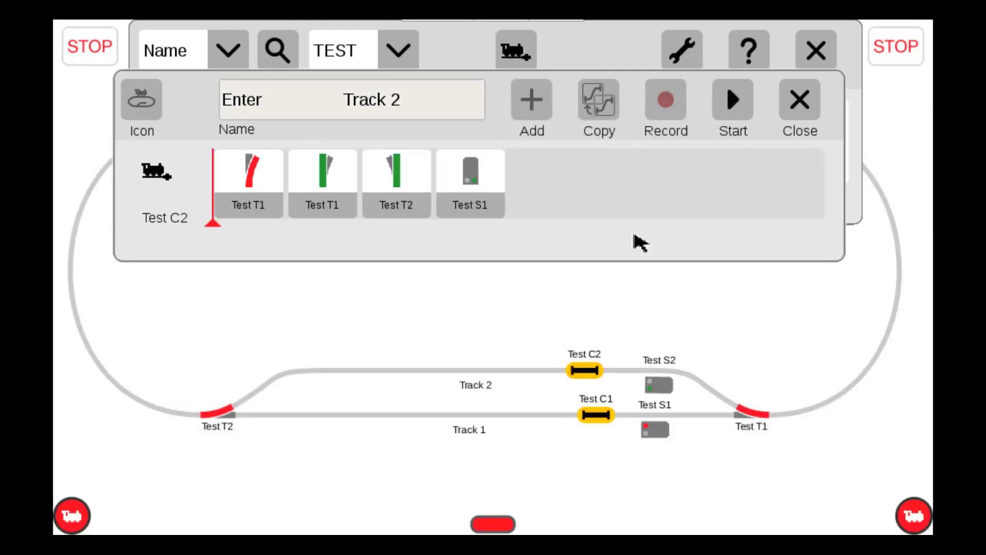
{"action": "left_click", "coordinate": [802, 104]}
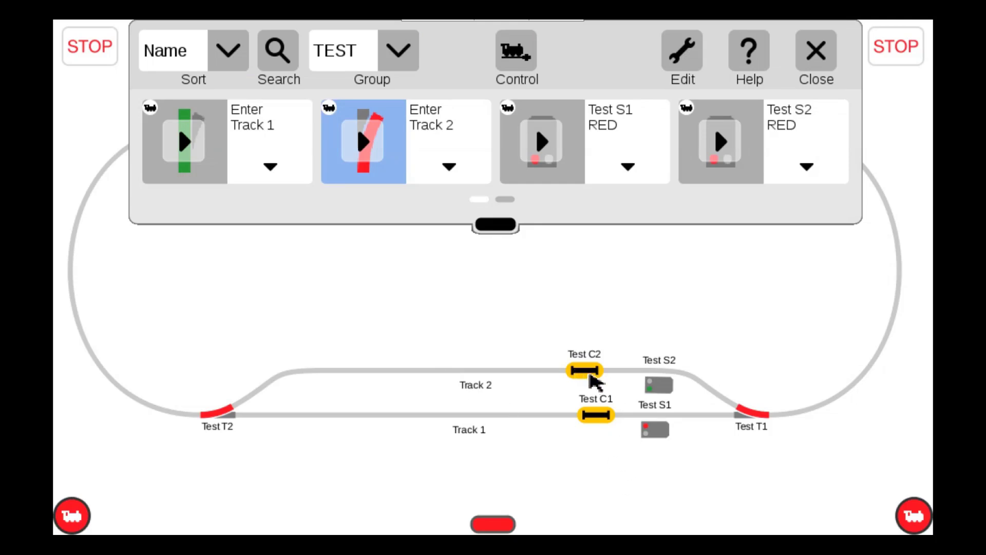
Step: Clear and retrigger contact Test C2, and likewise Test C1, to test the delayed Enter Track 2 and Enter Track 1 sequences
{"action": "left_click", "coordinate": [591, 376]}
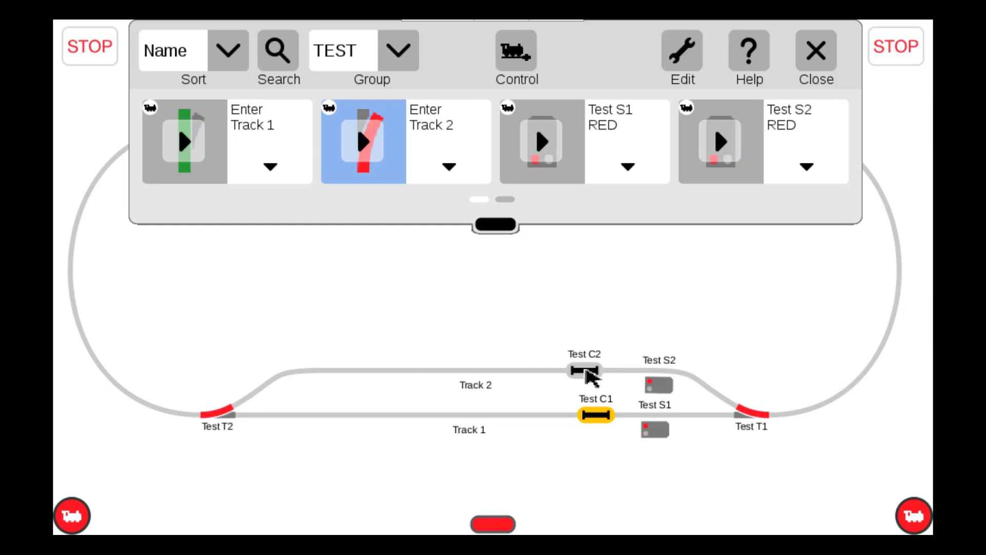
{"action": "left_click", "coordinate": [591, 377]}
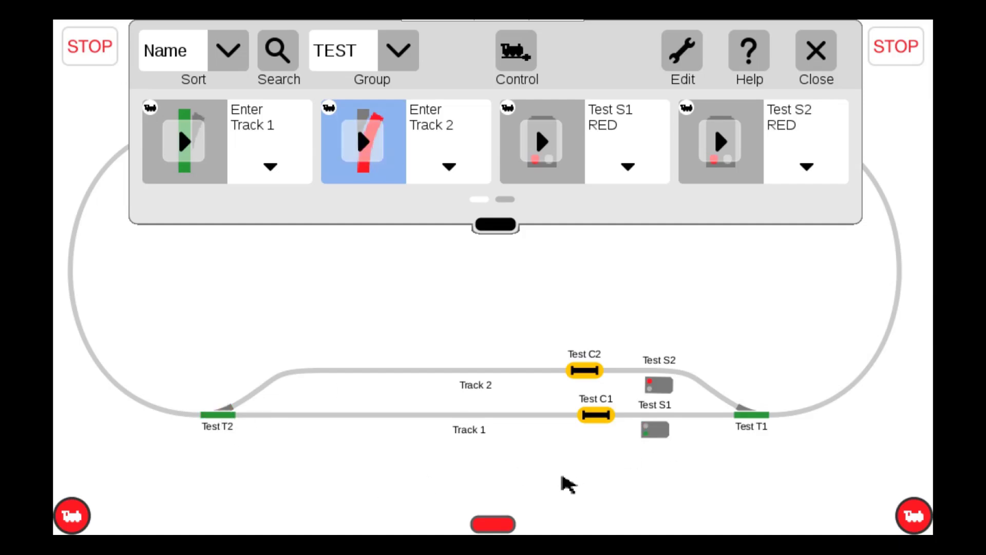
{"action": "left_click", "coordinate": [598, 416]}
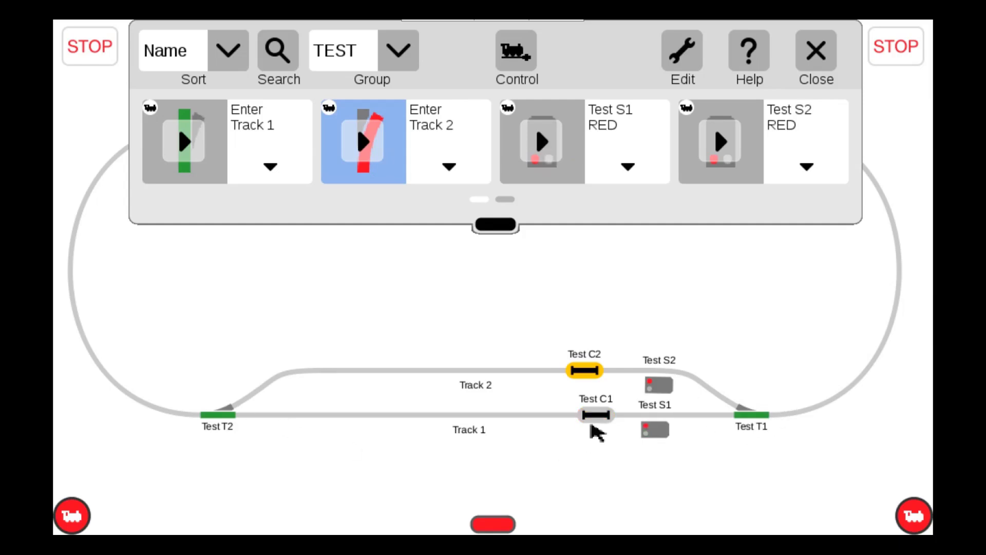
{"action": "left_click", "coordinate": [596, 417]}
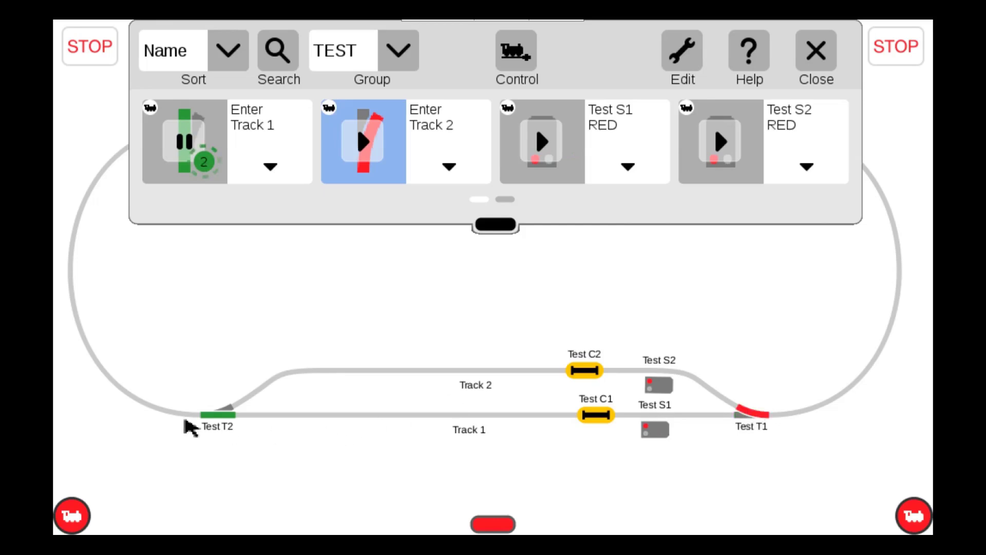
{"action": "left_click", "coordinate": [211, 420]}
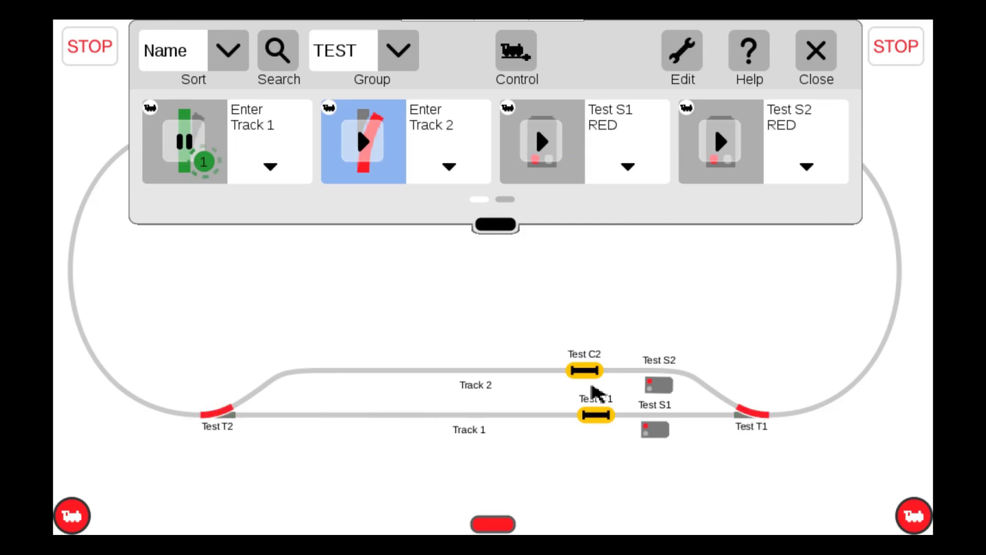
{"action": "left_click", "coordinate": [660, 386]}
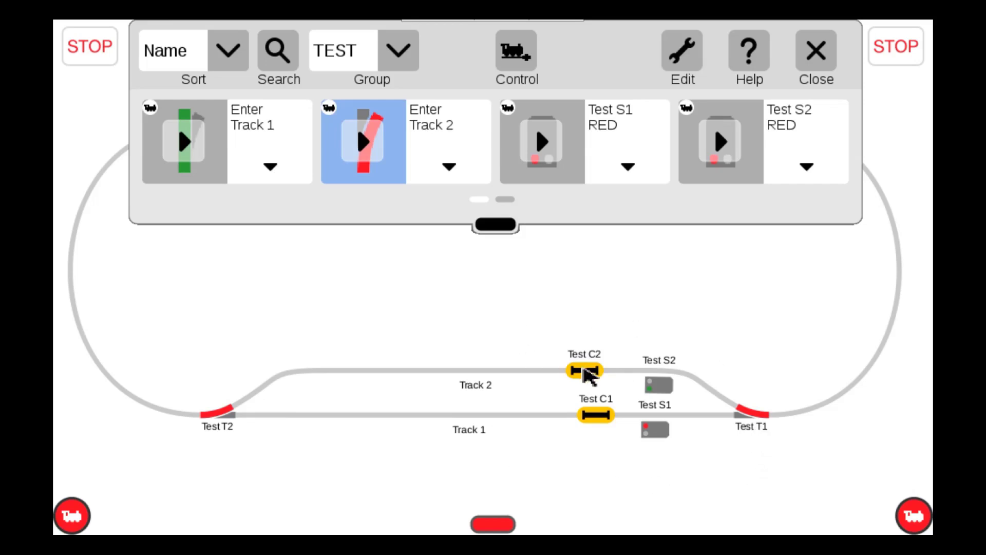
Step: Clear and retrigger contact Test C2 to check the order in which Enter Track 2 switches both turnouts
{"action": "left_click", "coordinate": [586, 370]}
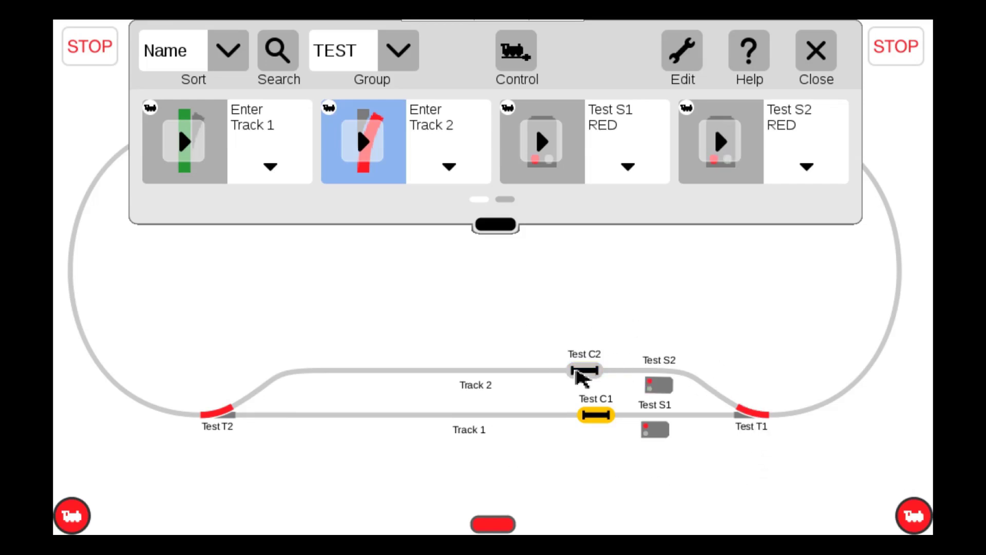
{"action": "left_click", "coordinate": [586, 369]}
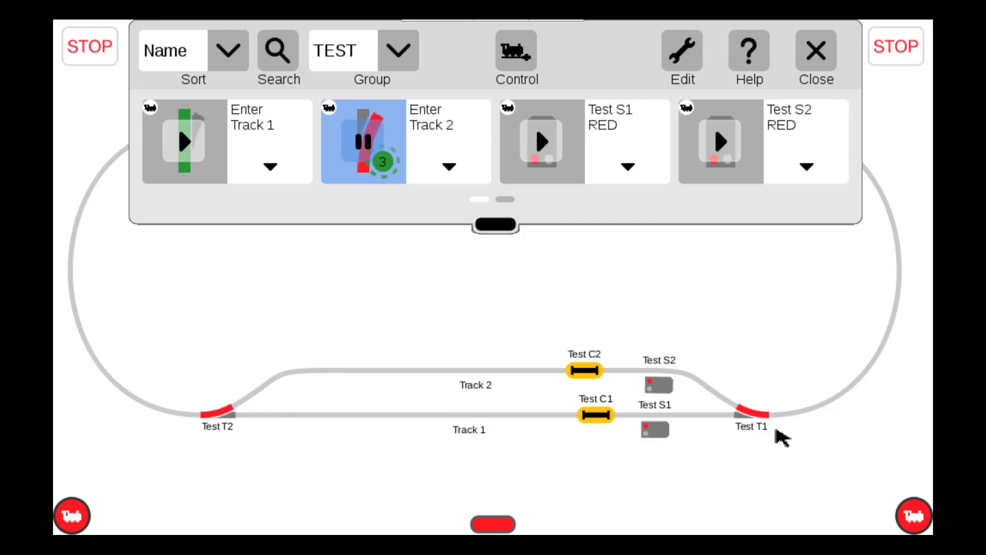
{"action": "left_click", "coordinate": [766, 430]}
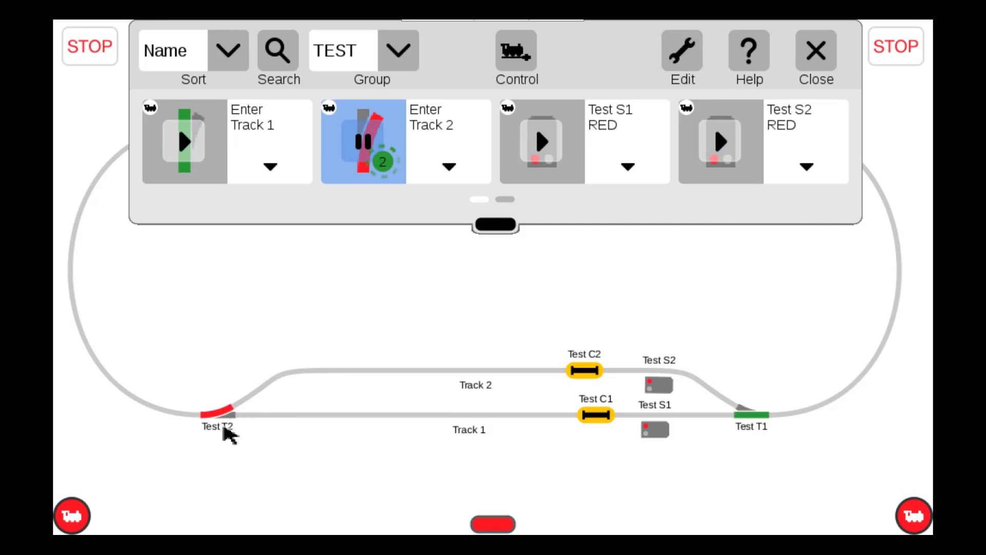
{"action": "left_click", "coordinate": [225, 429]}
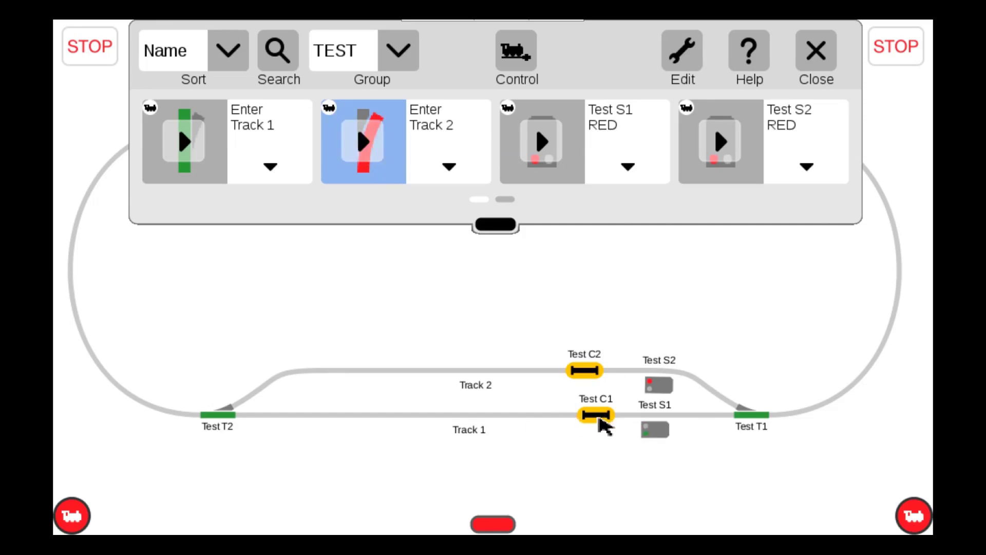
Step: Clear contact Test C1 and open the Test S1 RED event to view its trigger and action
{"action": "left_click", "coordinate": [605, 417]}
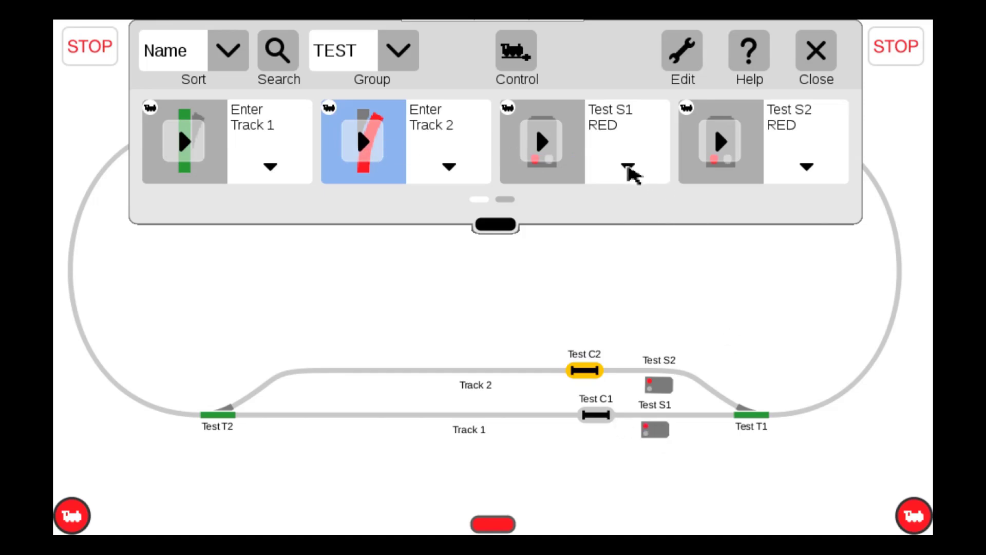
{"action": "left_click", "coordinate": [628, 167]}
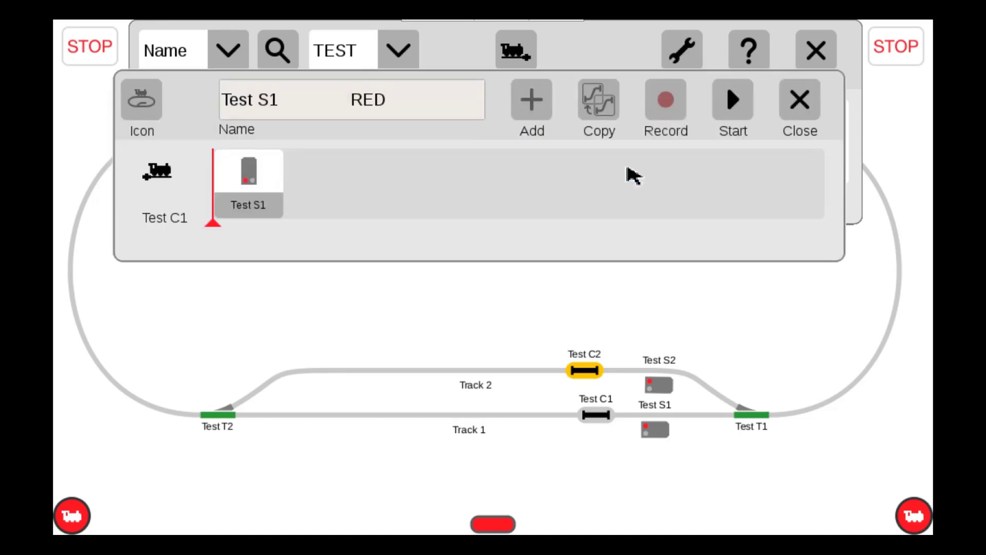
Step: Edit the Test S1 RED event to add a second red Test S1 action and delete the stray Test T2 action
{"action": "left_click", "coordinate": [682, 49]}
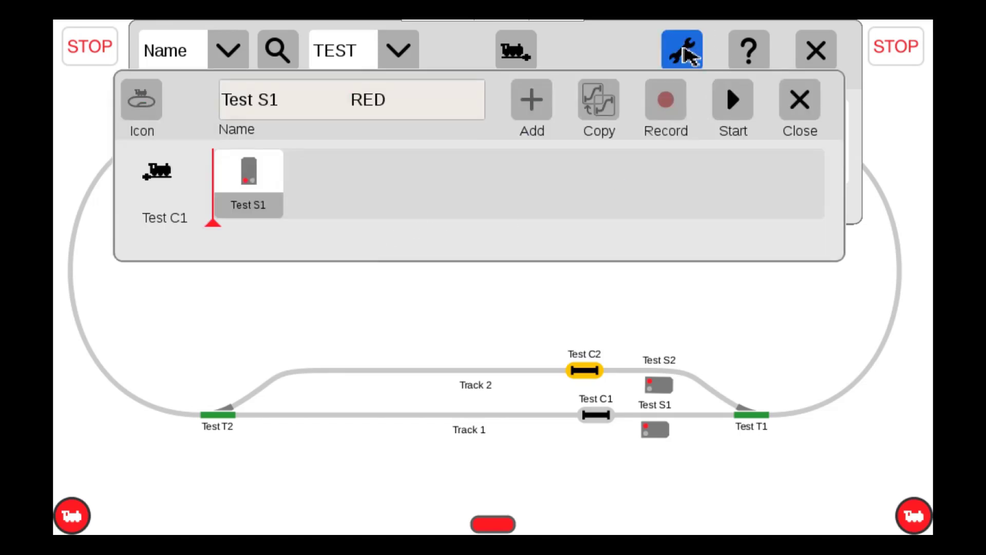
{"action": "left_click", "coordinate": [670, 103]}
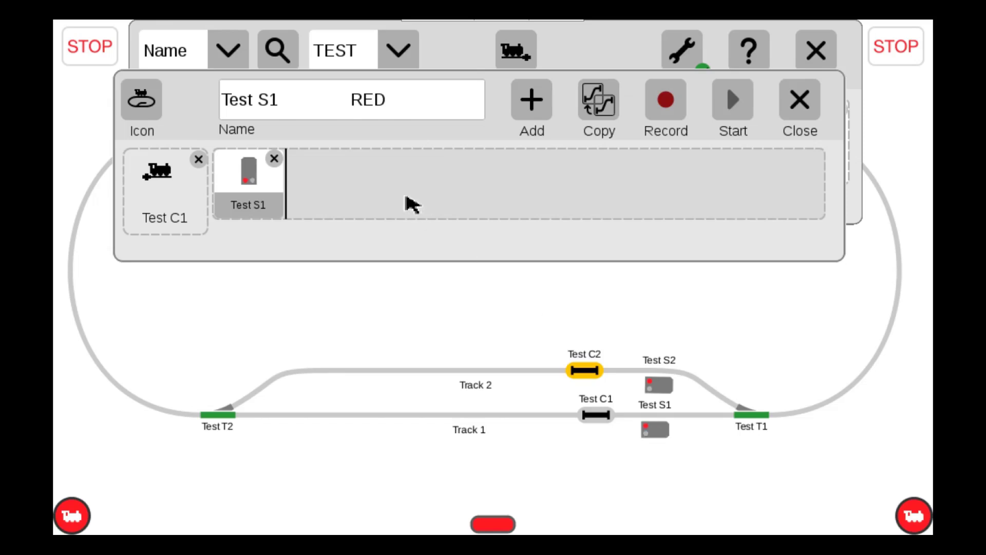
{"action": "left_click_drag", "start_coordinate": [329, 221], "coordinate": [222, 187]}
{"action": "left_click_drag", "start_coordinate": [229, 424], "coordinate": [332, 185]}
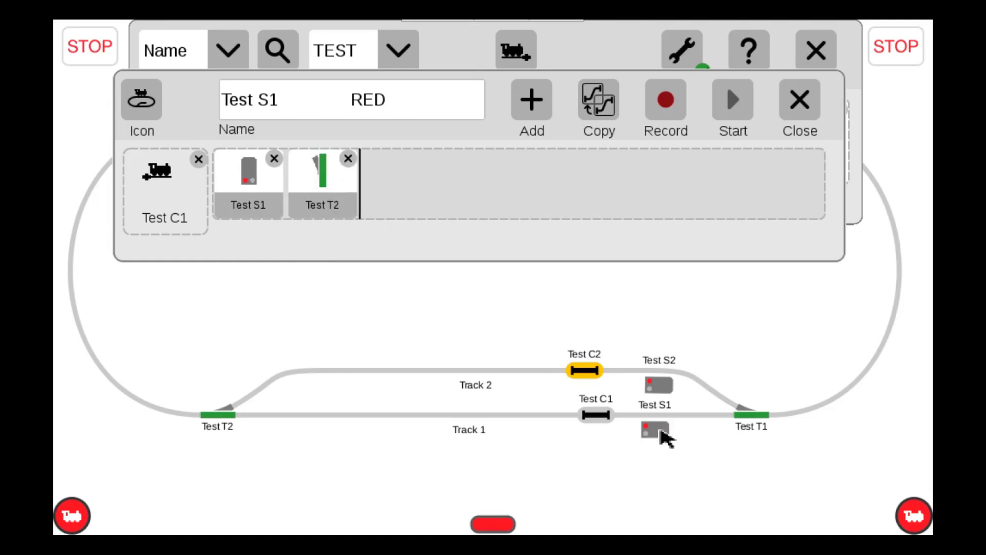
{"action": "left_click_drag", "start_coordinate": [662, 437], "coordinate": [409, 186]}
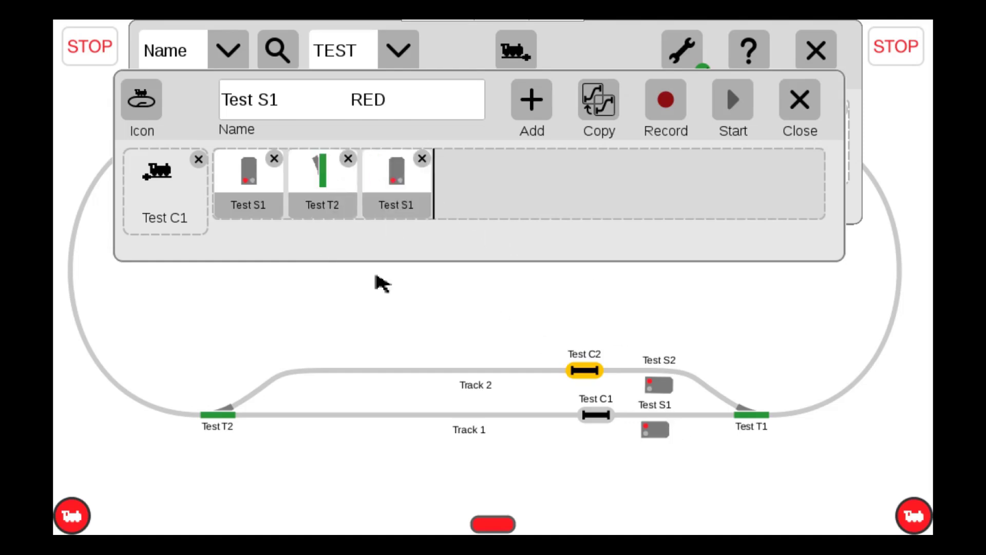
{"action": "left_click", "coordinate": [348, 160]}
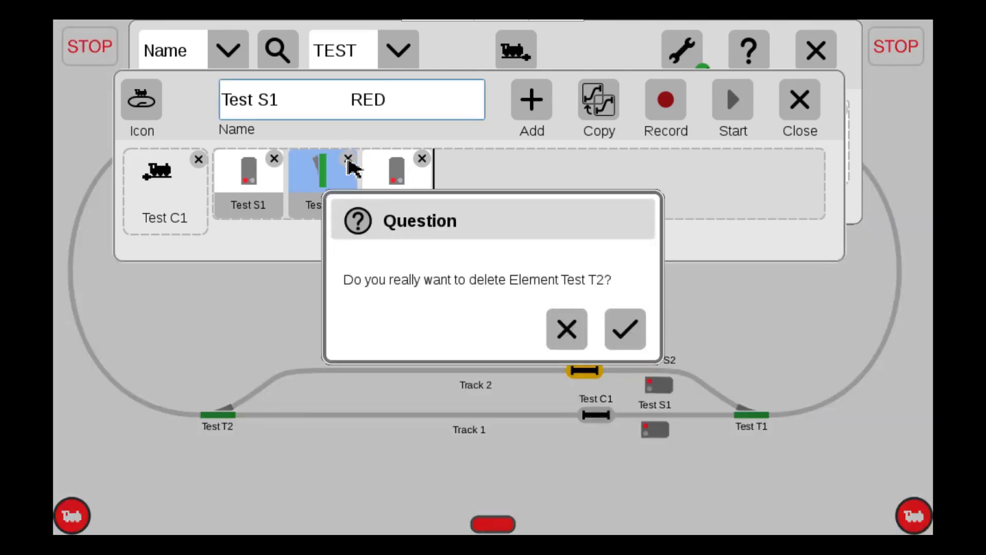
{"action": "left_click", "coordinate": [630, 331]}
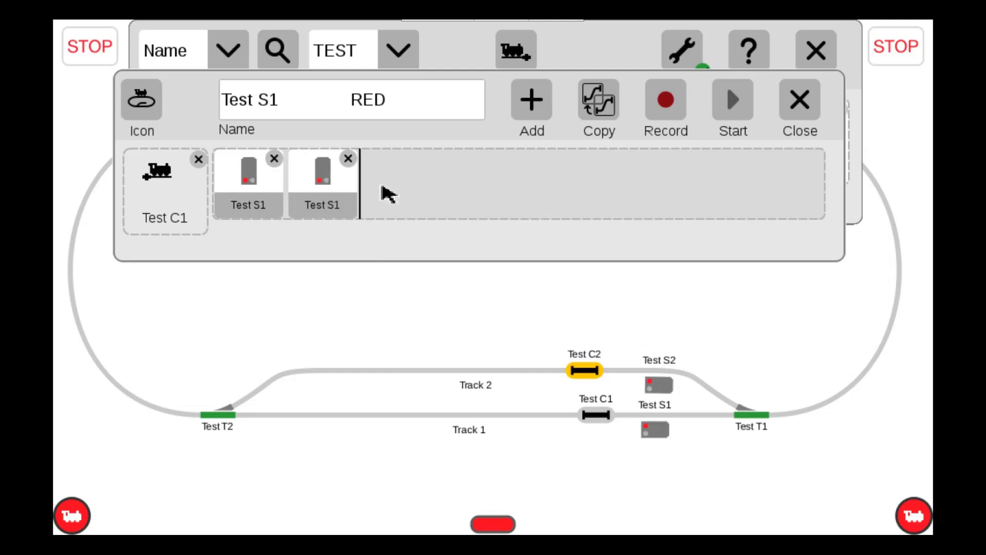
Step: Set the first Test S1 action to a 2-second delay and the green position, then close the event
{"action": "left_click", "coordinate": [255, 184]}
{"action": "left_click", "coordinate": [256, 185]}
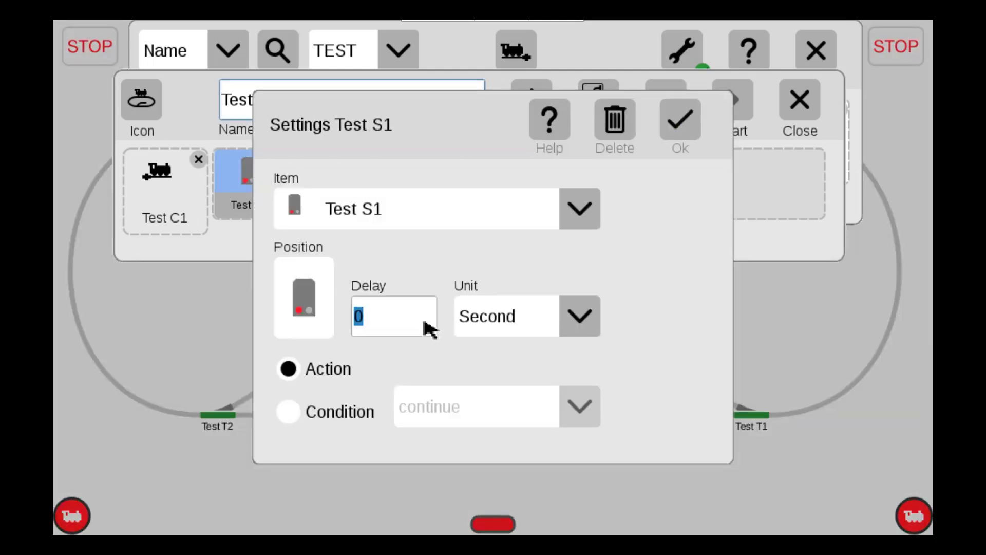
{"action": "left_click", "coordinate": [386, 324]}
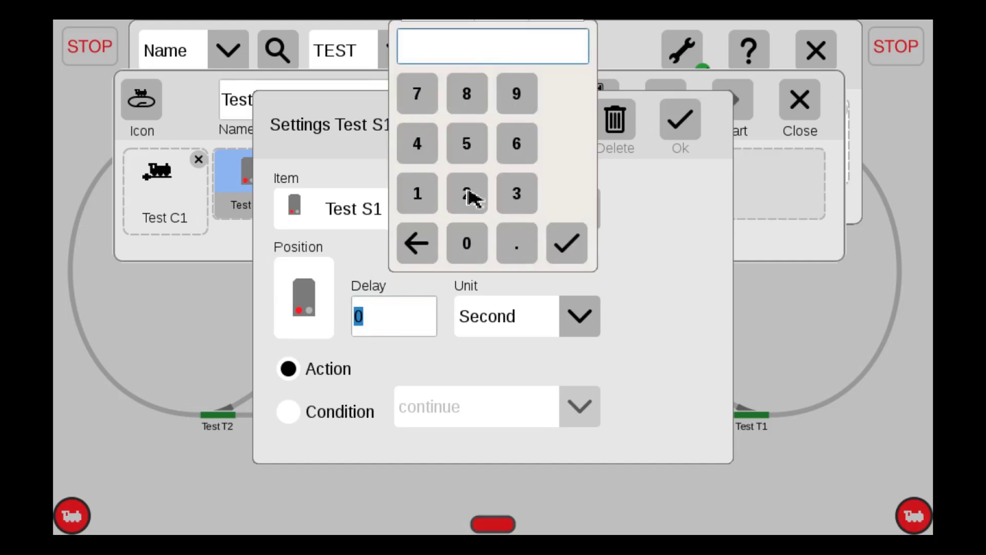
{"action": "left_click", "coordinate": [566, 243]}
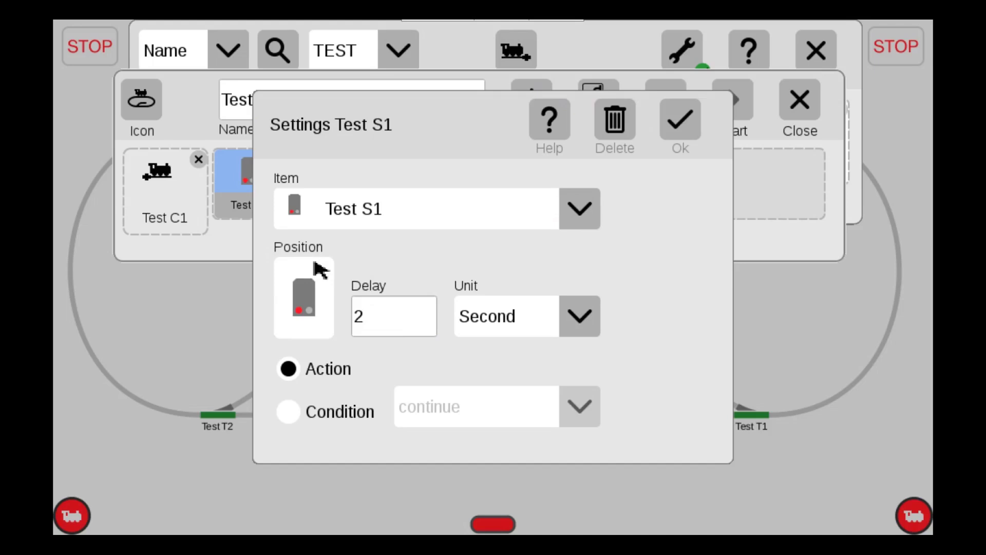
{"action": "left_click", "coordinate": [303, 308]}
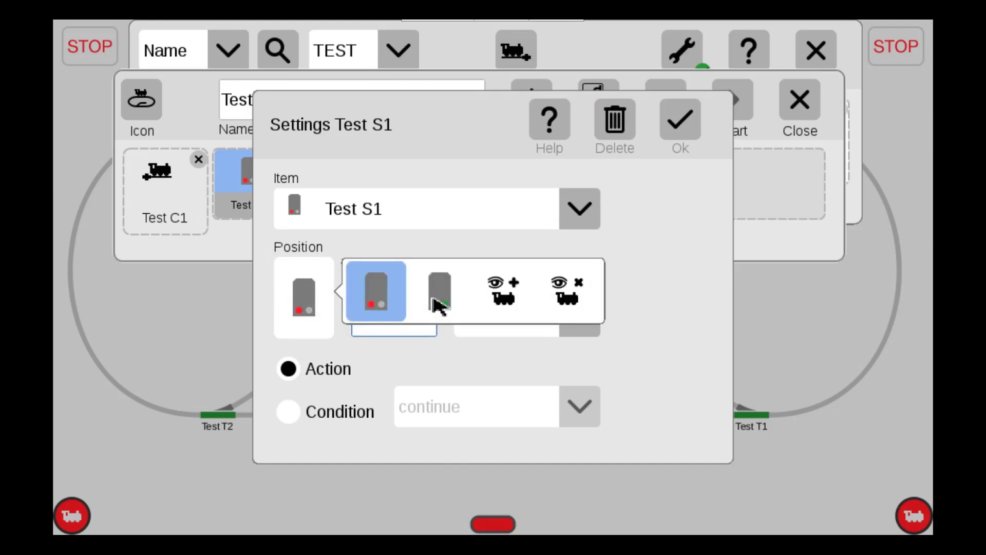
{"action": "left_click", "coordinate": [441, 304]}
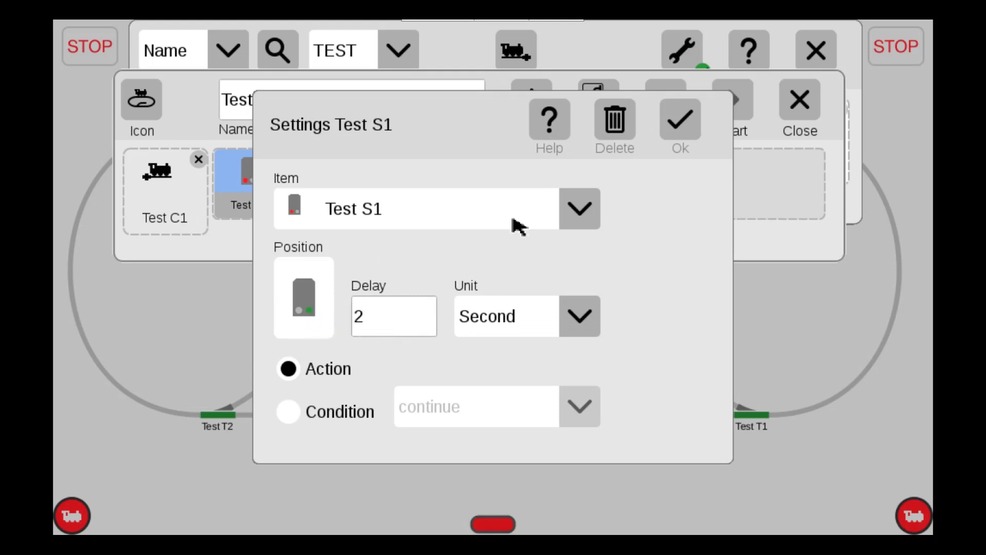
{"action": "left_click", "coordinate": [683, 125]}
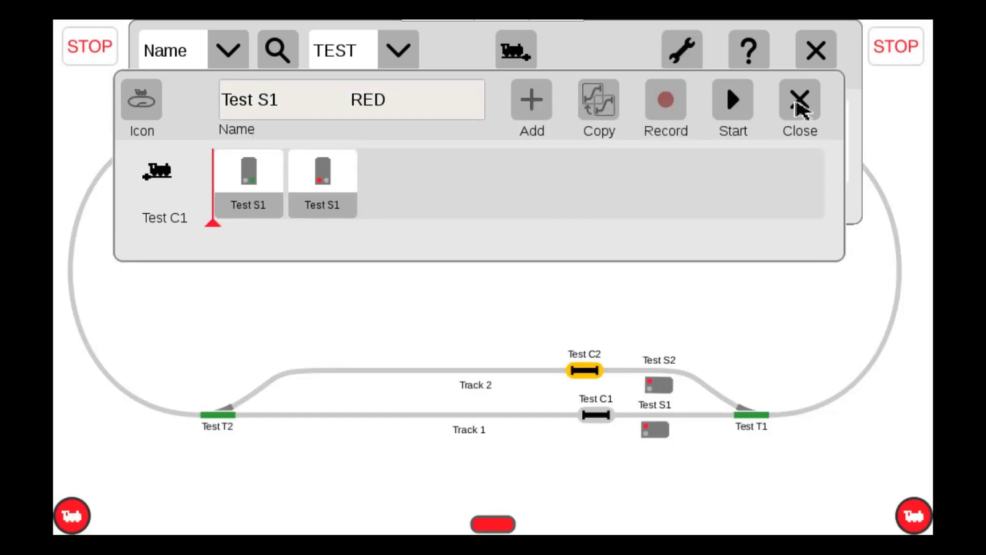
{"action": "left_click", "coordinate": [798, 103]}
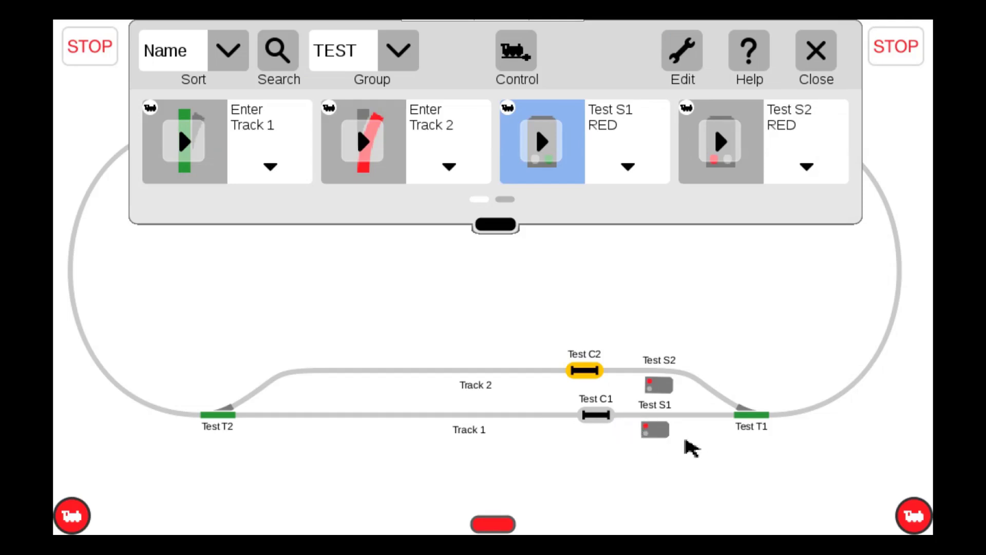
Step: Trigger and clear contact Test C1, and clear Test C2, to test the edited Test S1 RED event
{"action": "left_click", "coordinate": [656, 432]}
{"action": "left_click", "coordinate": [597, 415]}
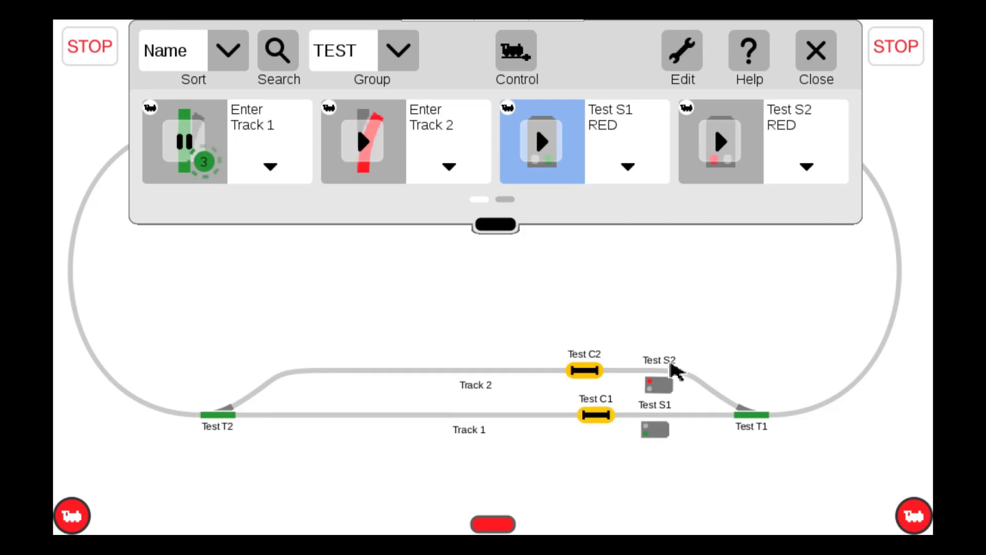
{"action": "left_click", "coordinate": [597, 416]}
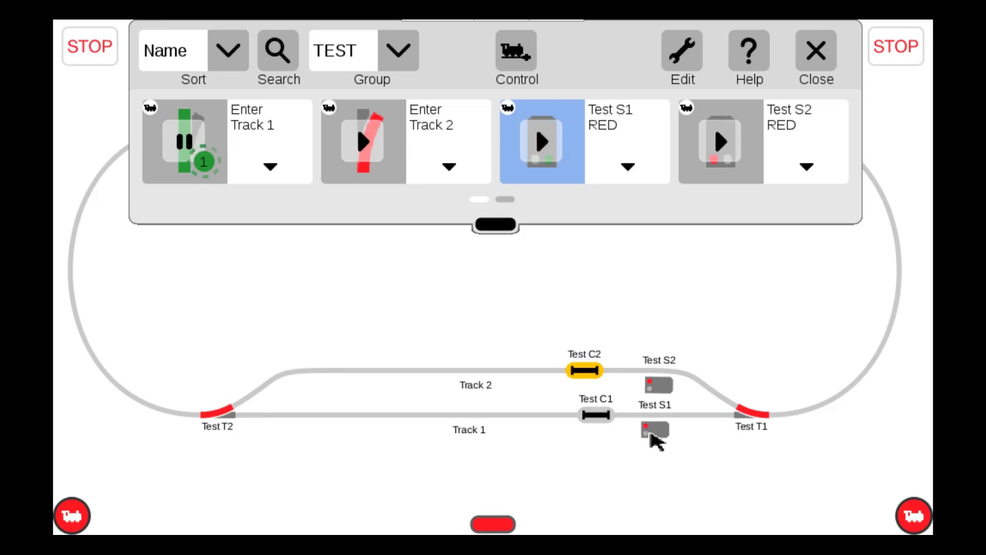
{"action": "left_click", "coordinate": [577, 371]}
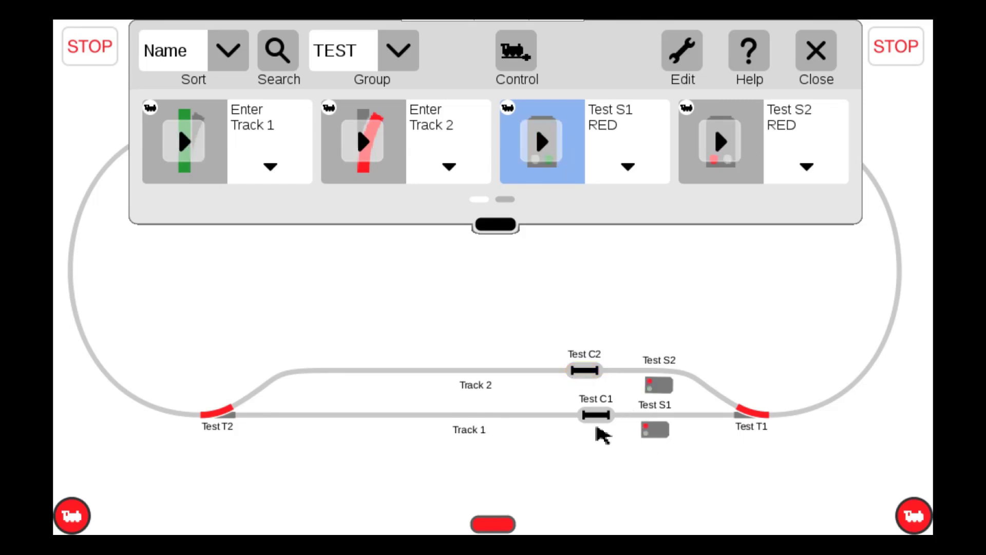
Step: Trigger contact Test C2, and trigger and clear Test C1, to check how signal Test S1 responds with the turnouts
{"action": "left_click", "coordinate": [749, 412]}
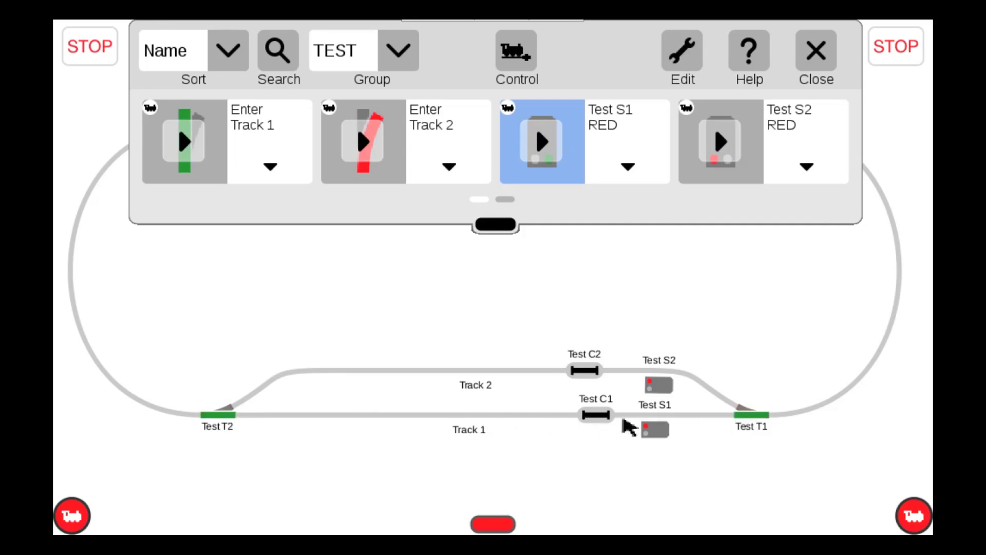
{"action": "left_click", "coordinate": [586, 373]}
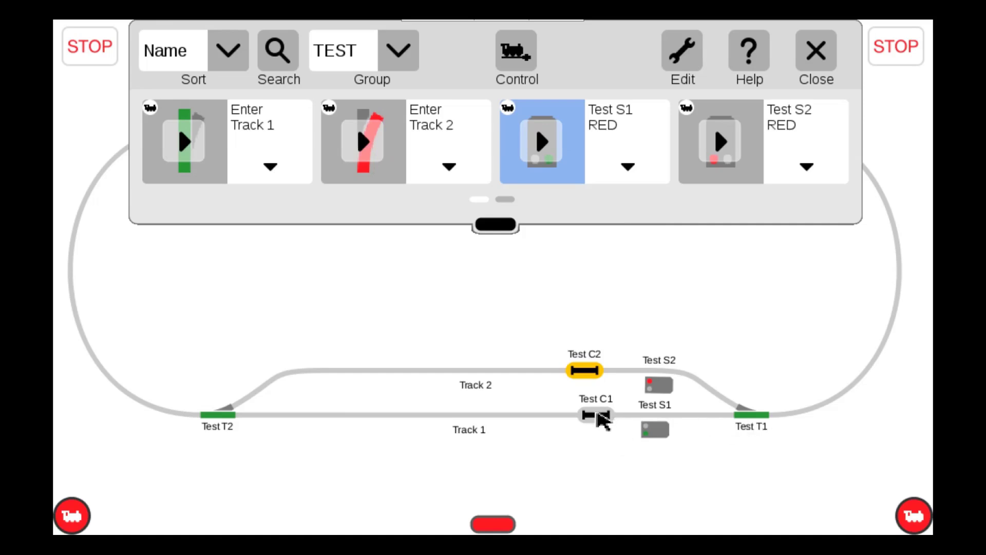
{"action": "left_click", "coordinate": [598, 414]}
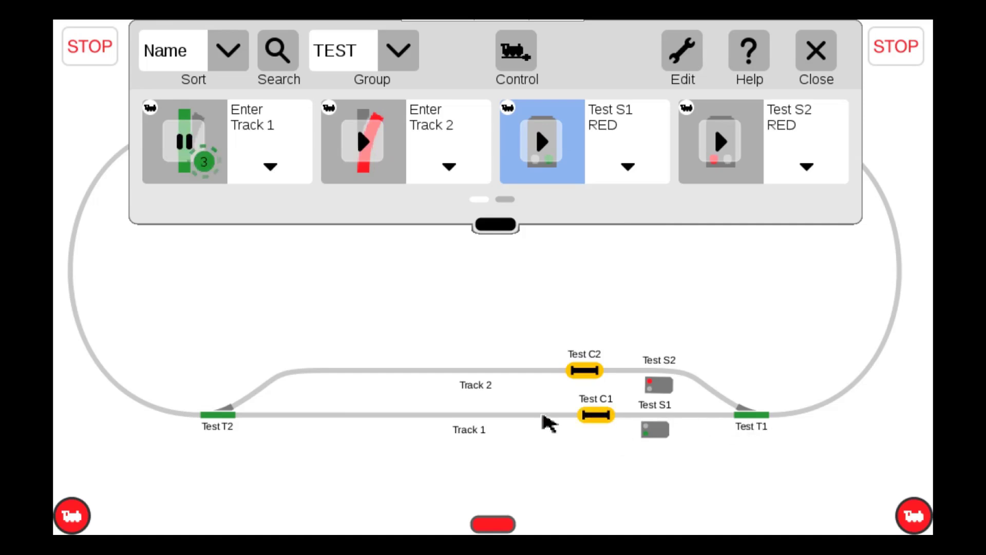
{"action": "left_click", "coordinate": [604, 416]}
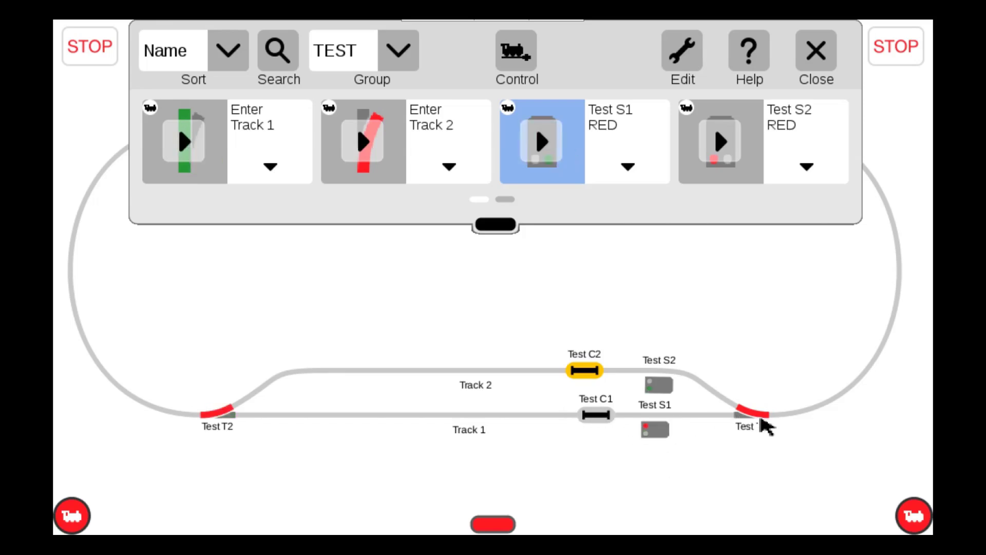
Step: Trigger contact Test C1, then clear and retrigger Test C2 to check the Enter Track 2 turnout and signal sequence
{"action": "left_click", "coordinate": [599, 416]}
{"action": "left_click", "coordinate": [591, 372]}
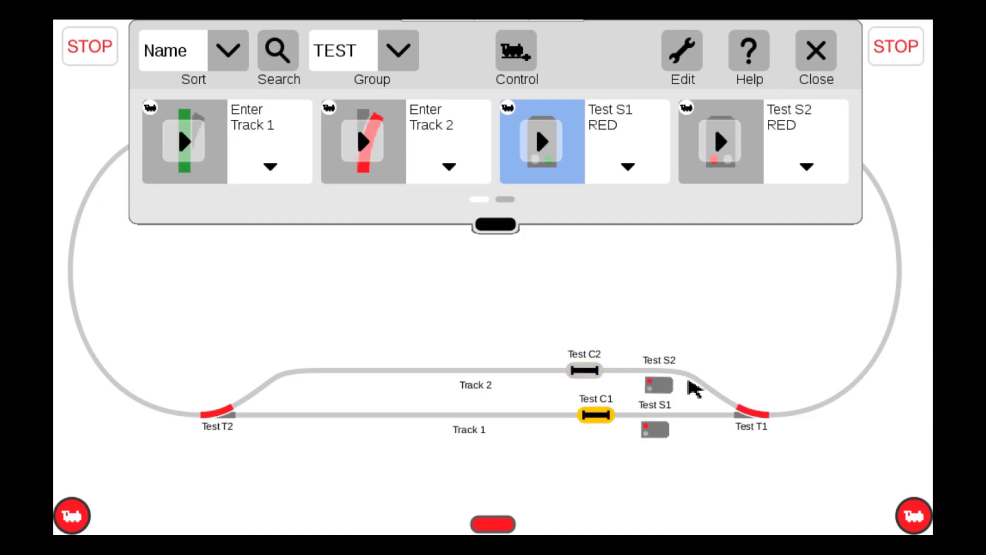
{"action": "left_click", "coordinate": [594, 378]}
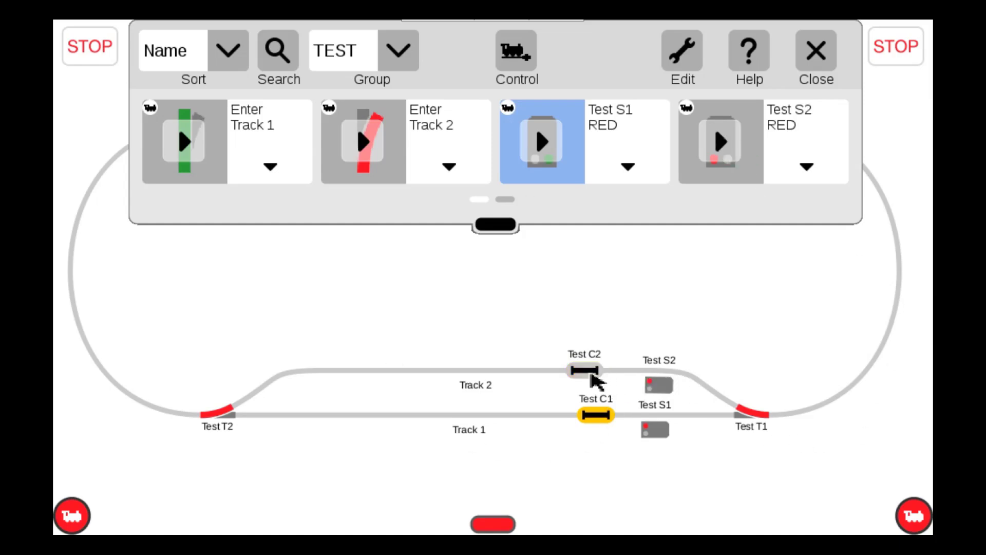
{"action": "left_click", "coordinate": [754, 419]}
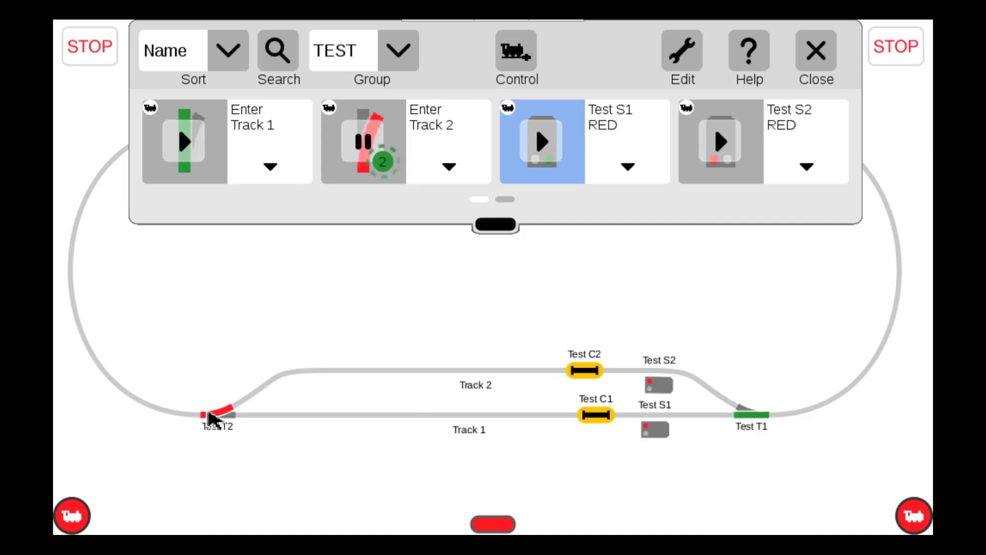
{"action": "left_click", "coordinate": [650, 432]}
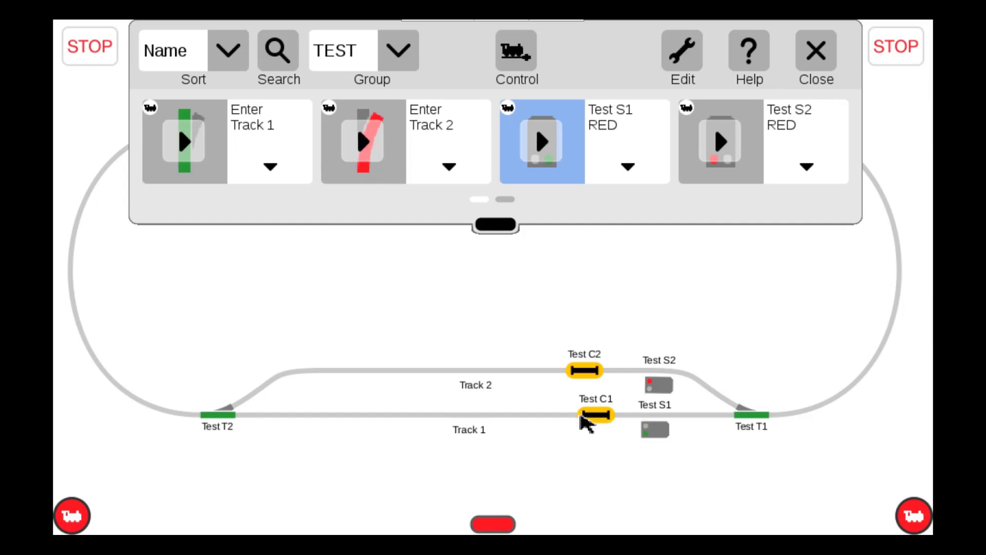
Step: Clear and retrigger contact Test C1 to check the order in which turnouts and signals switch, then clear Test C2
{"action": "left_click", "coordinate": [608, 417]}
{"action": "left_click", "coordinate": [597, 416]}
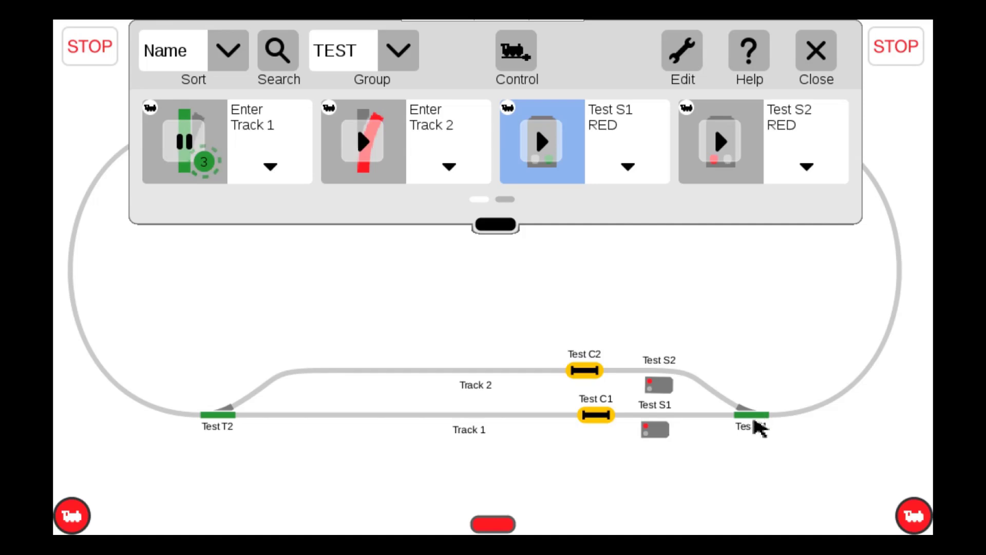
{"action": "left_click", "coordinate": [735, 402]}
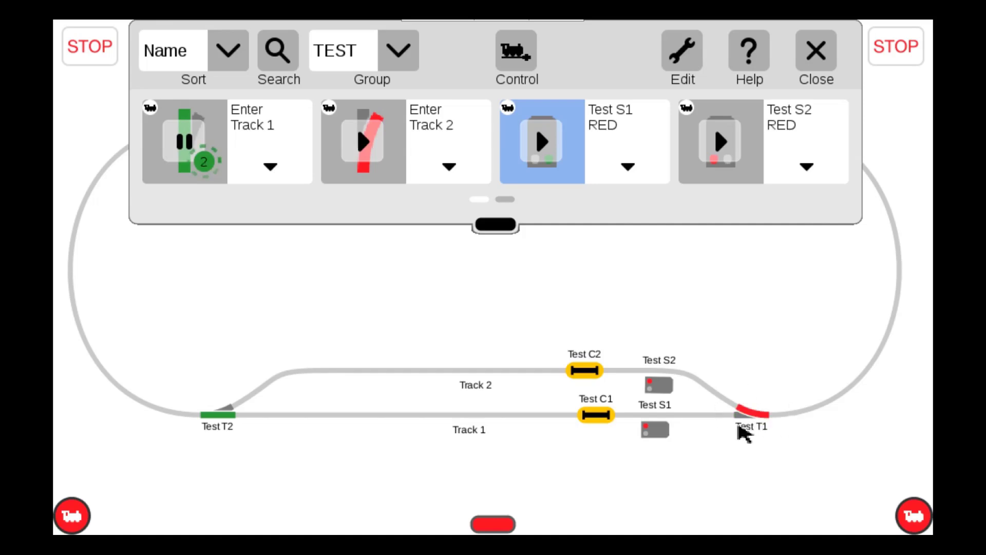
{"action": "left_click", "coordinate": [212, 426]}
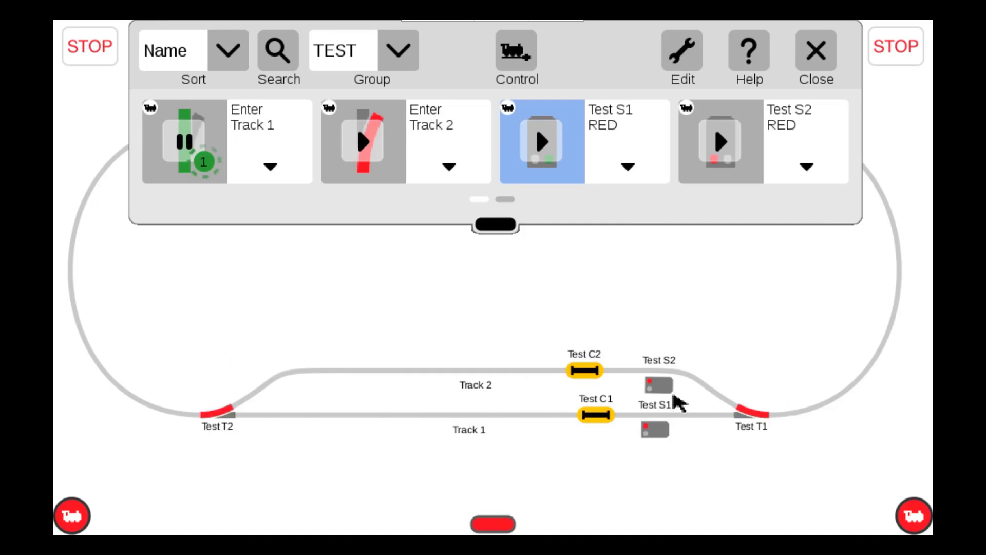
{"action": "left_click", "coordinate": [668, 389]}
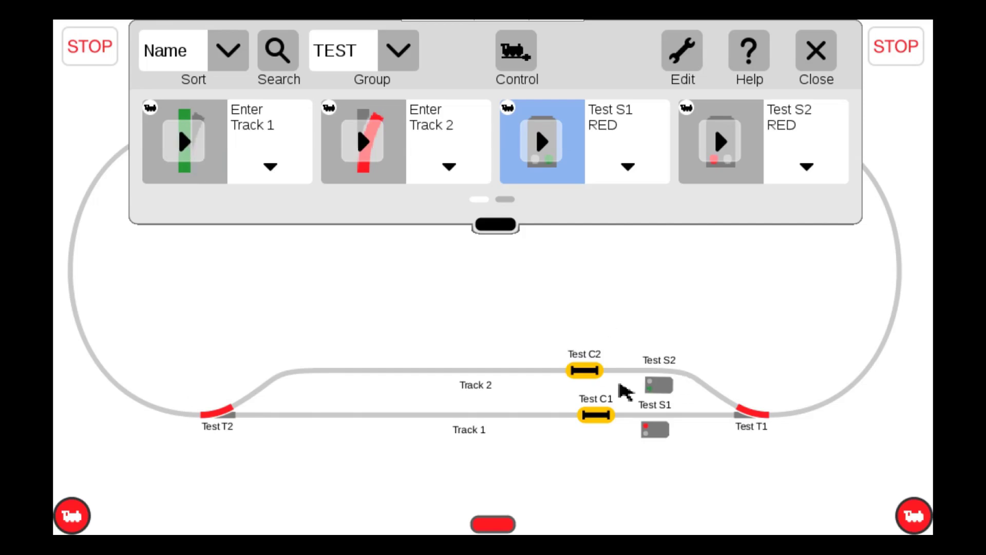
{"action": "left_click", "coordinate": [591, 372]}
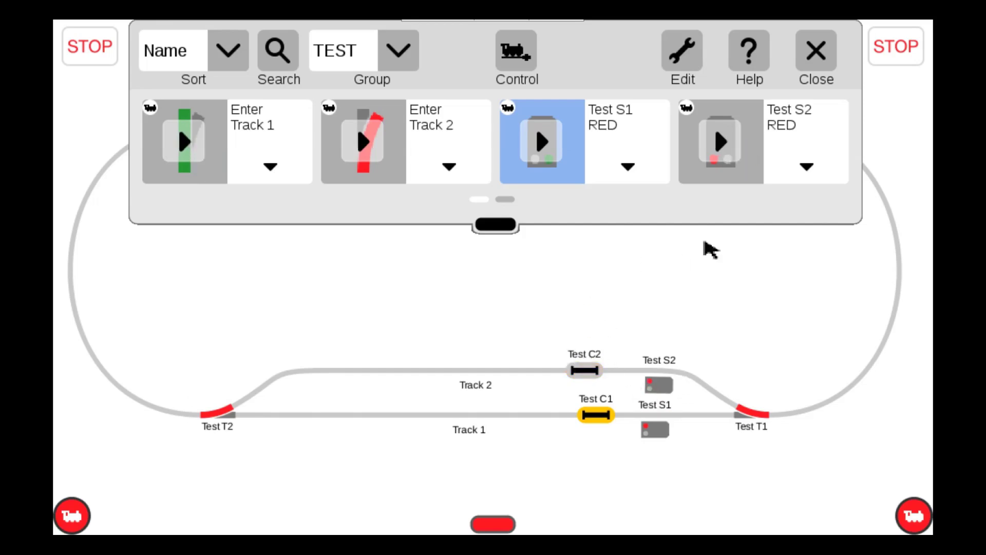
Step: Open the Test S2 RED event for editing, append a second red Test S2 action, and remove the stray Test S1 action
{"action": "left_click", "coordinate": [806, 167]}
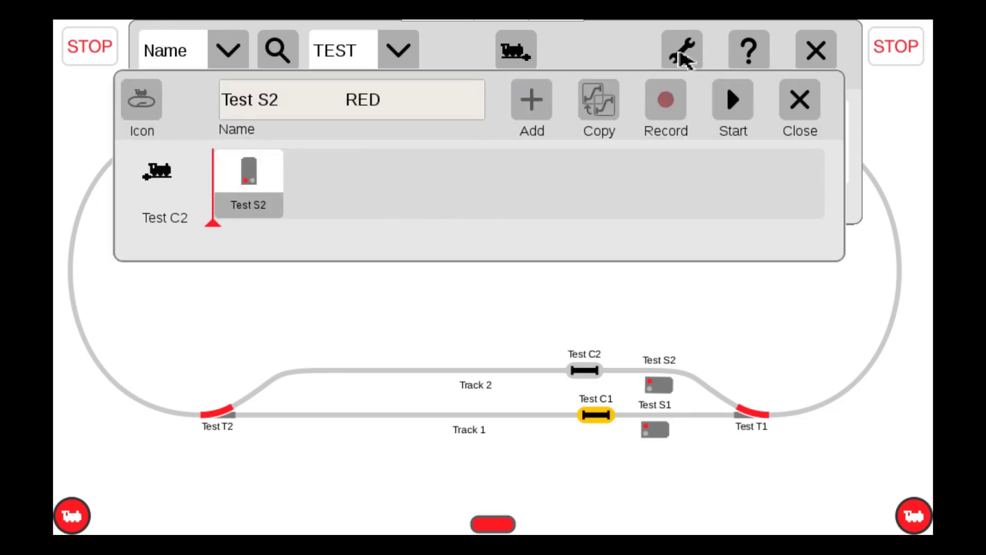
{"action": "left_click", "coordinate": [683, 58]}
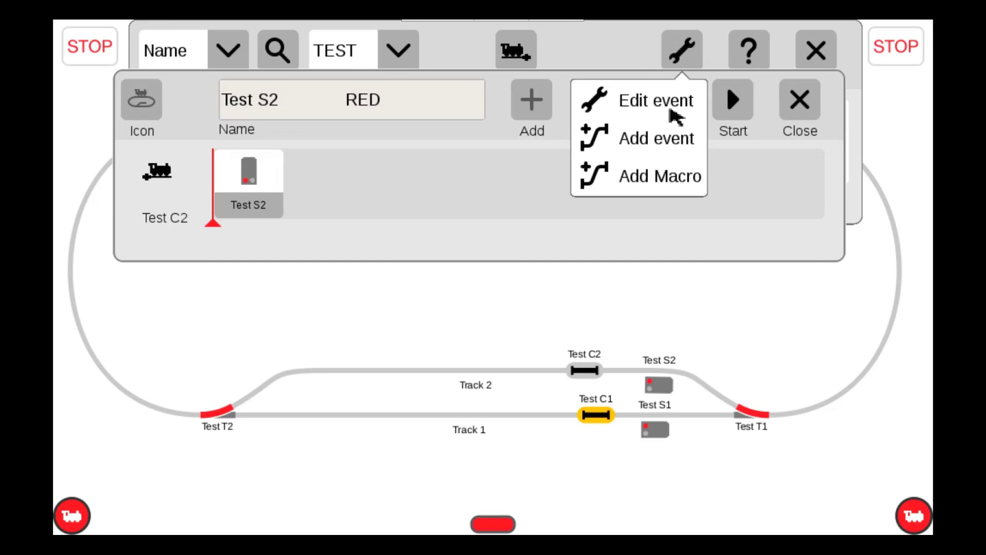
{"action": "left_click", "coordinate": [660, 100]}
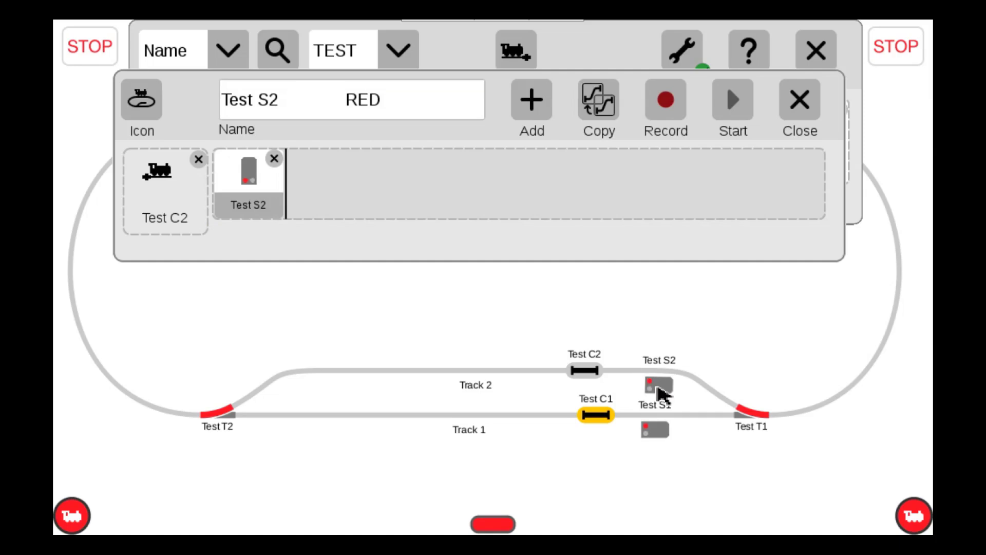
{"action": "left_click_drag", "start_coordinate": [656, 431], "coordinate": [321, 180]}
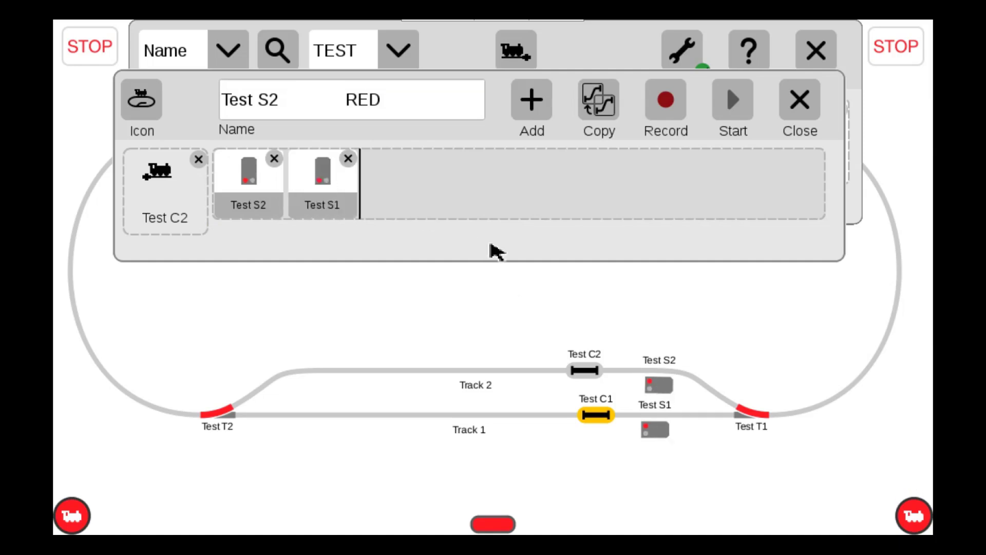
{"action": "left_click_drag", "start_coordinate": [661, 391], "coordinate": [429, 205]}
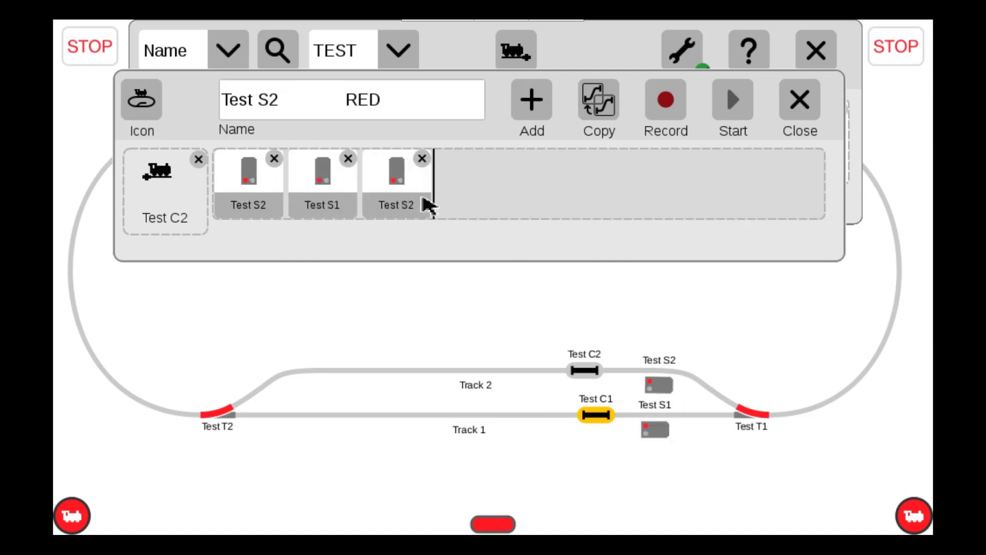
{"action": "left_click", "coordinate": [349, 160]}
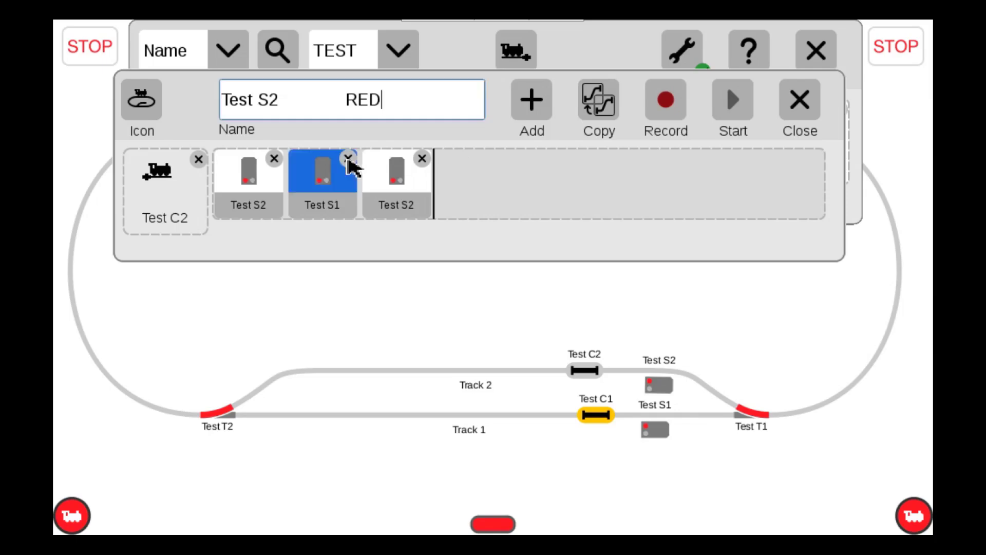
{"action": "left_click", "coordinate": [626, 331]}
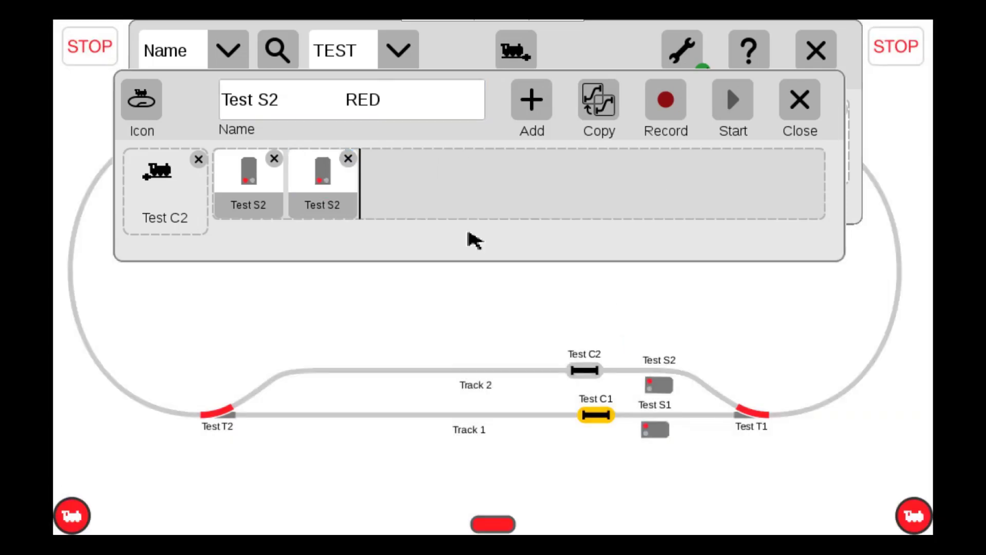
Step: Set the first Test S2 action to green with a delay of 2 seconds and close the Test S2 RED event
{"action": "left_click", "coordinate": [250, 184]}
{"action": "left_click", "coordinate": [250, 184]}
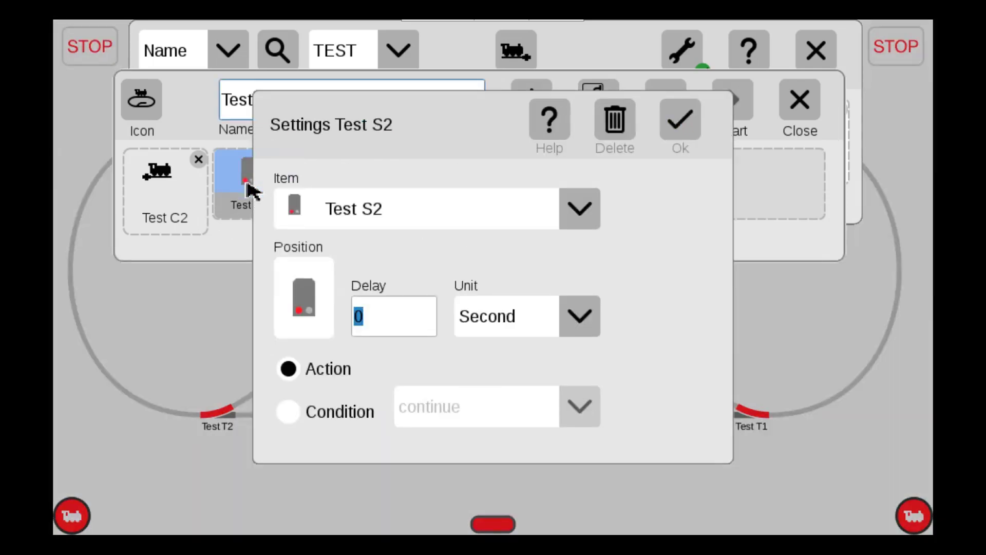
{"action": "left_click", "coordinate": [308, 310]}
{"action": "left_click", "coordinate": [442, 307]}
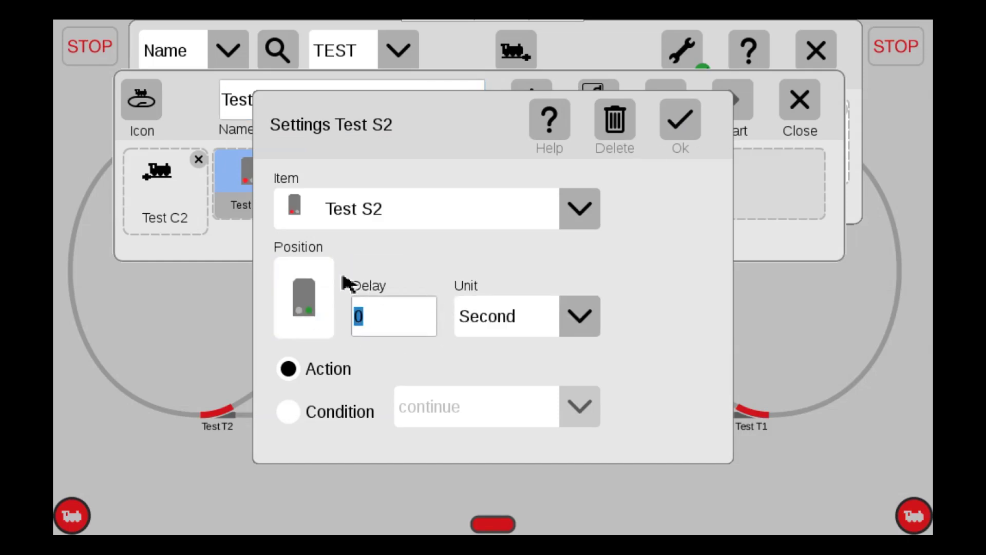
{"action": "left_click", "coordinate": [378, 322]}
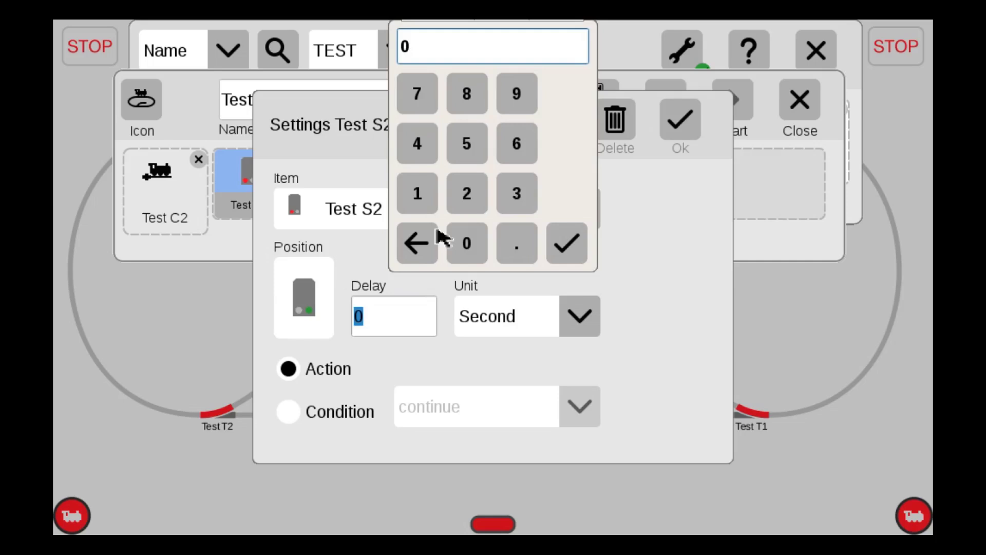
{"action": "left_click", "coordinate": [416, 241]}
{"action": "left_click", "coordinate": [477, 200]}
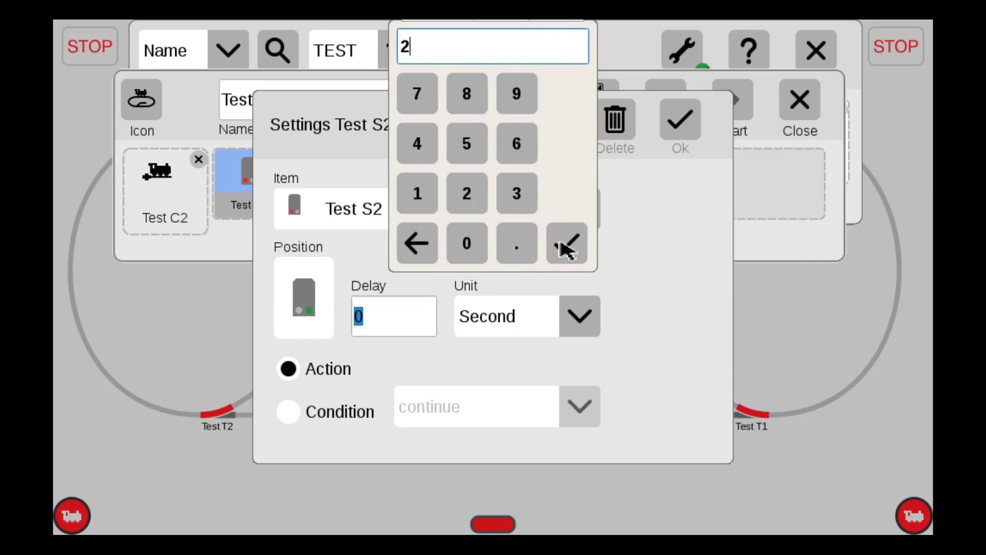
{"action": "left_click", "coordinate": [566, 243]}
{"action": "left_click", "coordinate": [694, 132]}
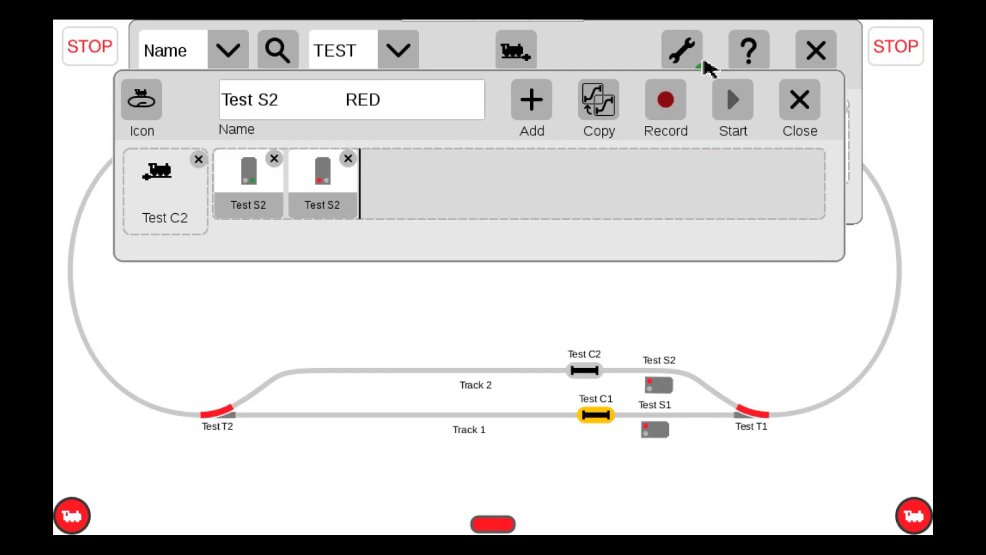
{"action": "left_click", "coordinate": [800, 108]}
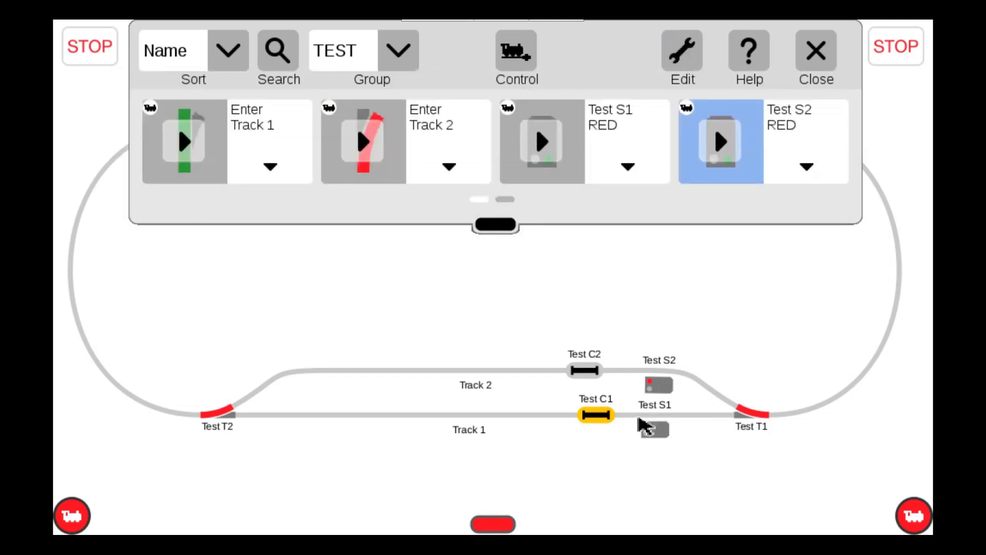
Step: Trigger contact Test C2, clear and retrigger Test C1, and clear Test C2 to check the edited Test S2 RED event's signal sequence
{"action": "left_click", "coordinate": [586, 374]}
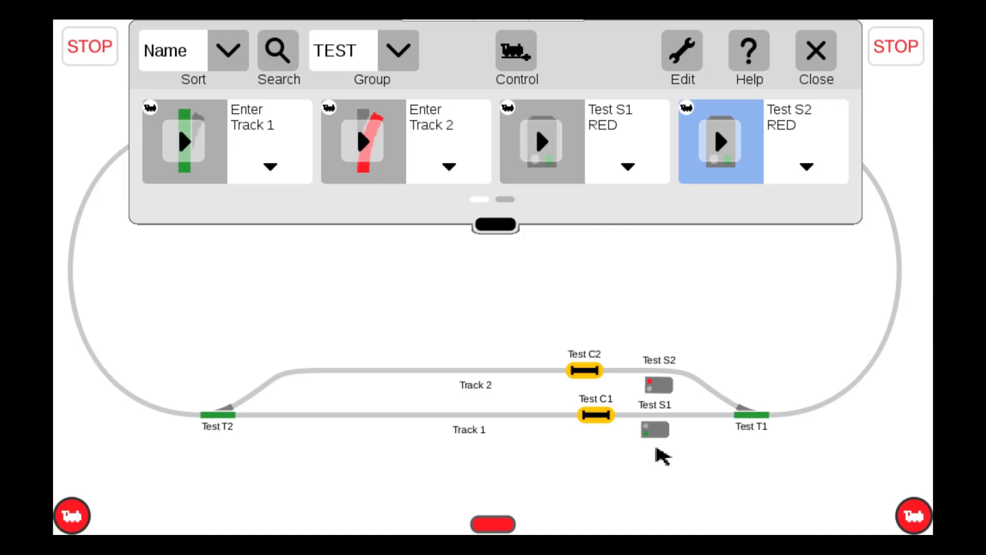
{"action": "left_click", "coordinate": [599, 415]}
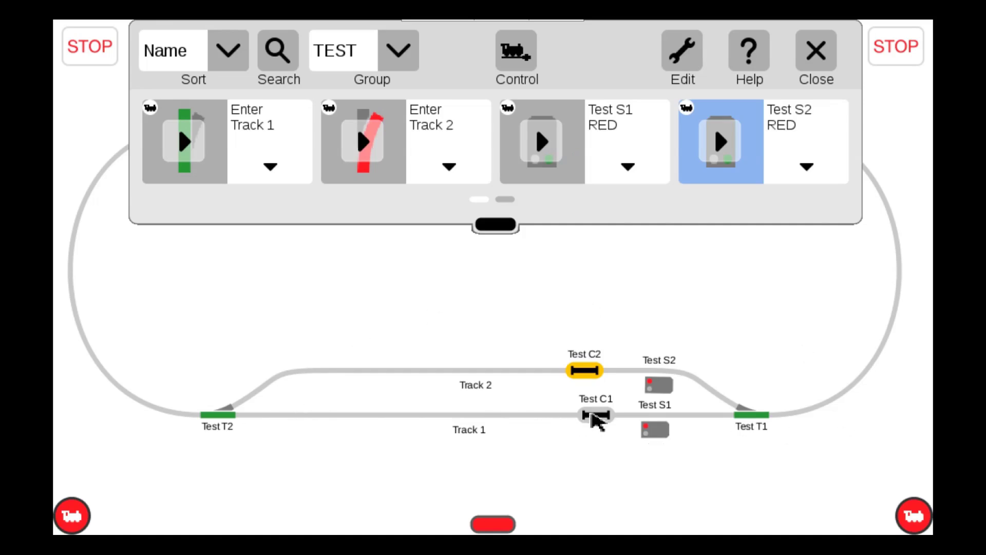
{"action": "left_click", "coordinate": [595, 416]}
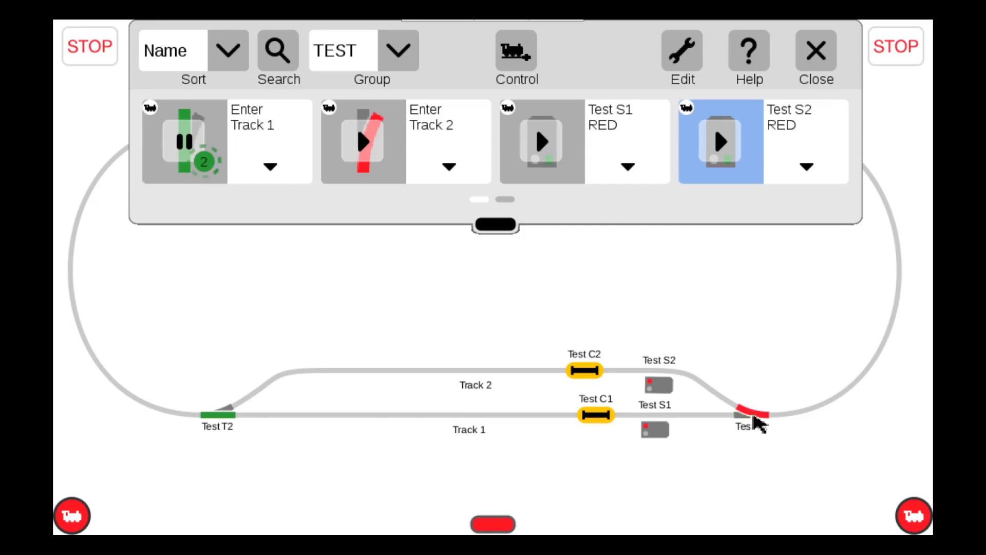
{"action": "left_click", "coordinate": [218, 416]}
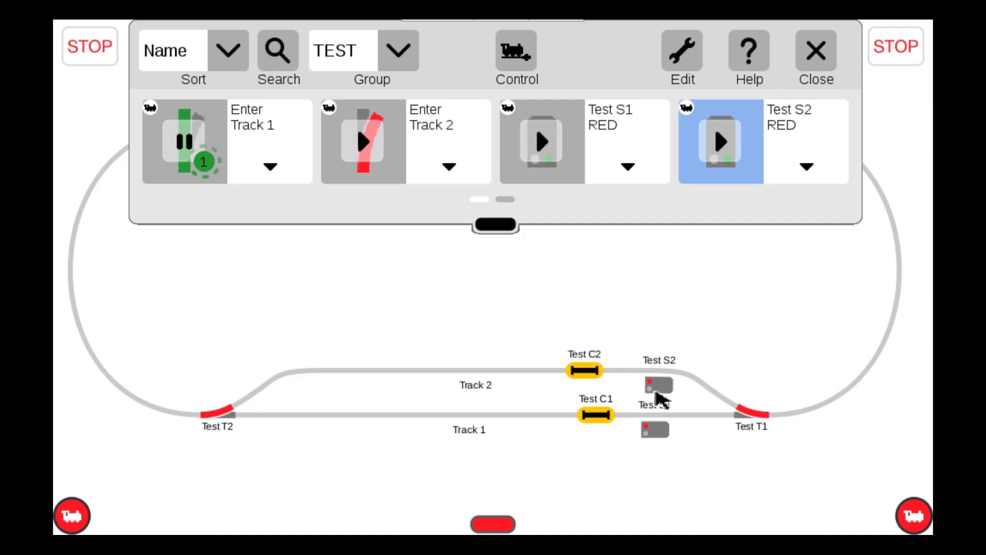
{"action": "left_click", "coordinate": [653, 390]}
{"action": "left_click", "coordinate": [590, 375]}
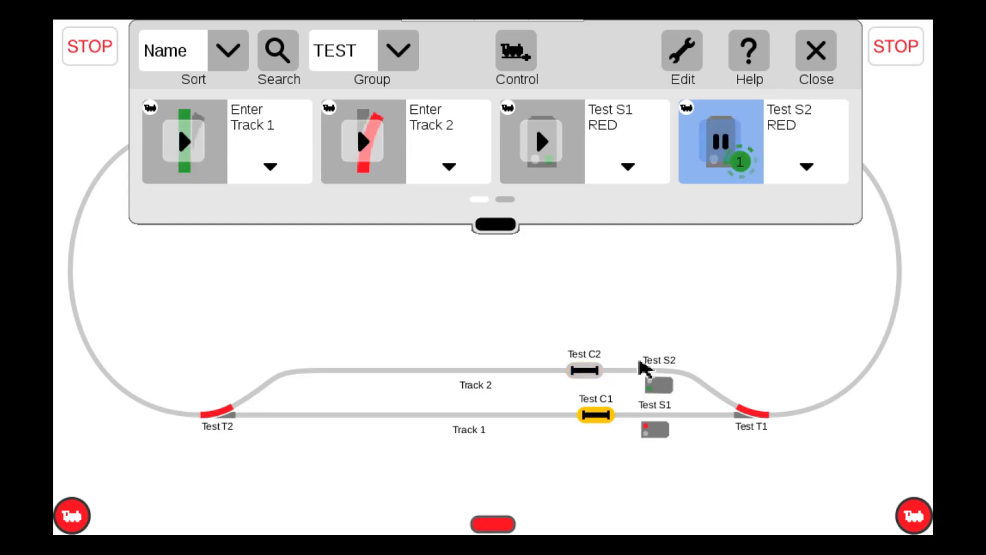